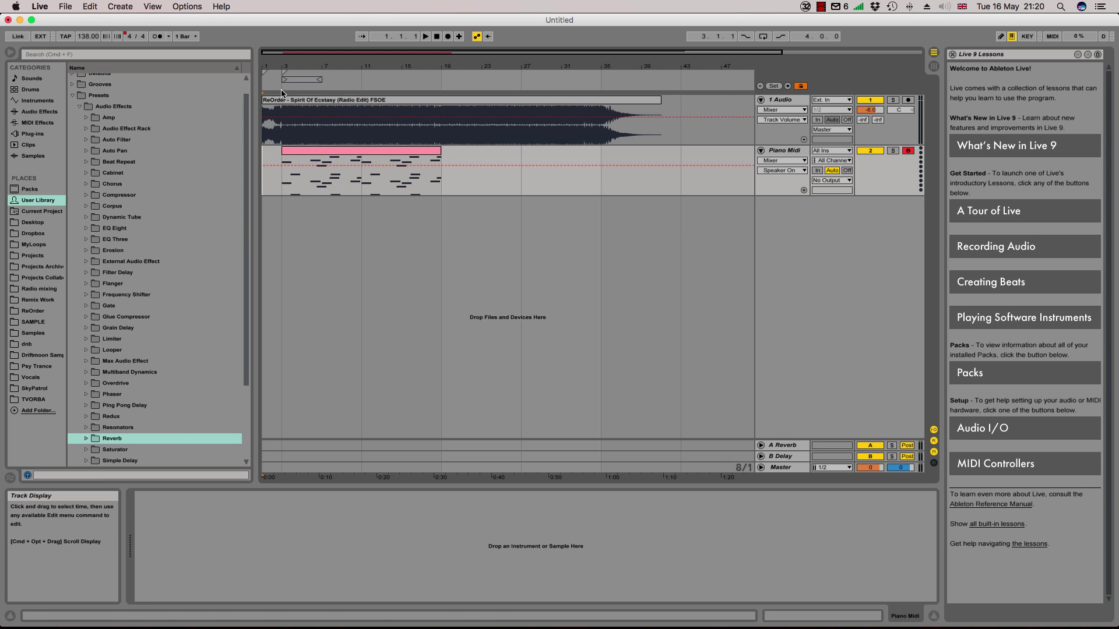
# Solo the 1 Audio track and play its Spirit Of Ecstasy clip from the start.
pyautogui.click(441, 130)
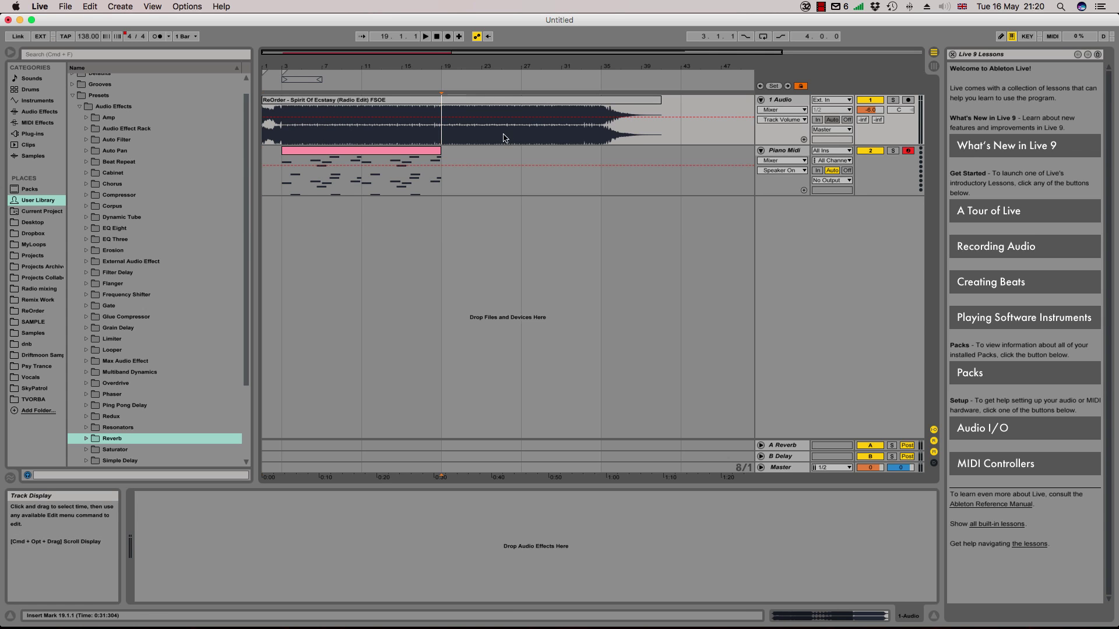
pyautogui.click(892, 99)
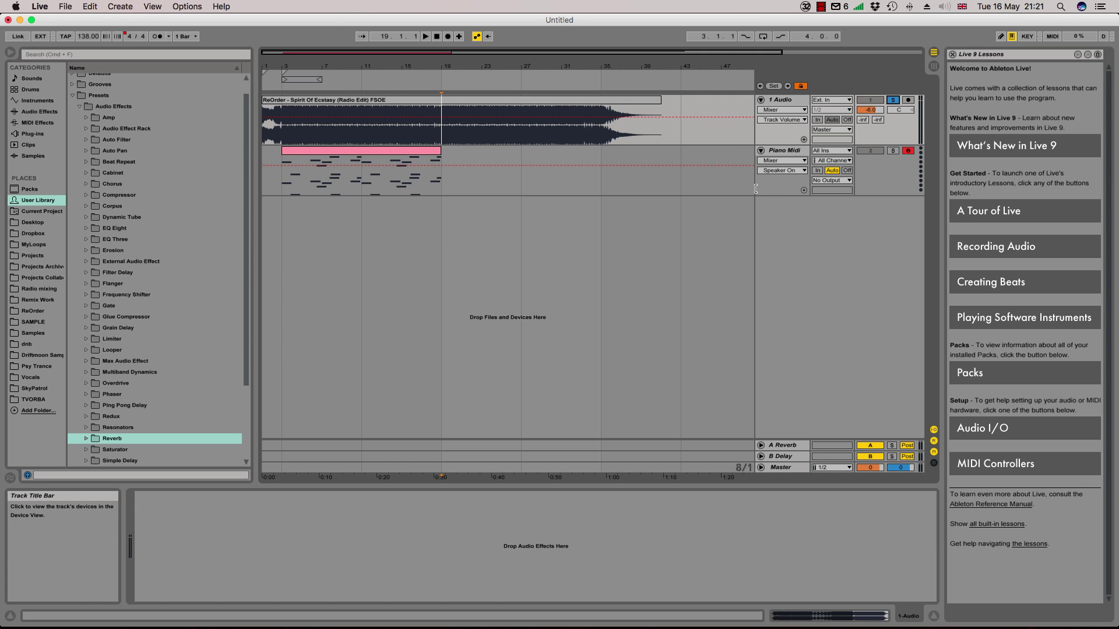
pyautogui.click(265, 101)
pyautogui.press('space')
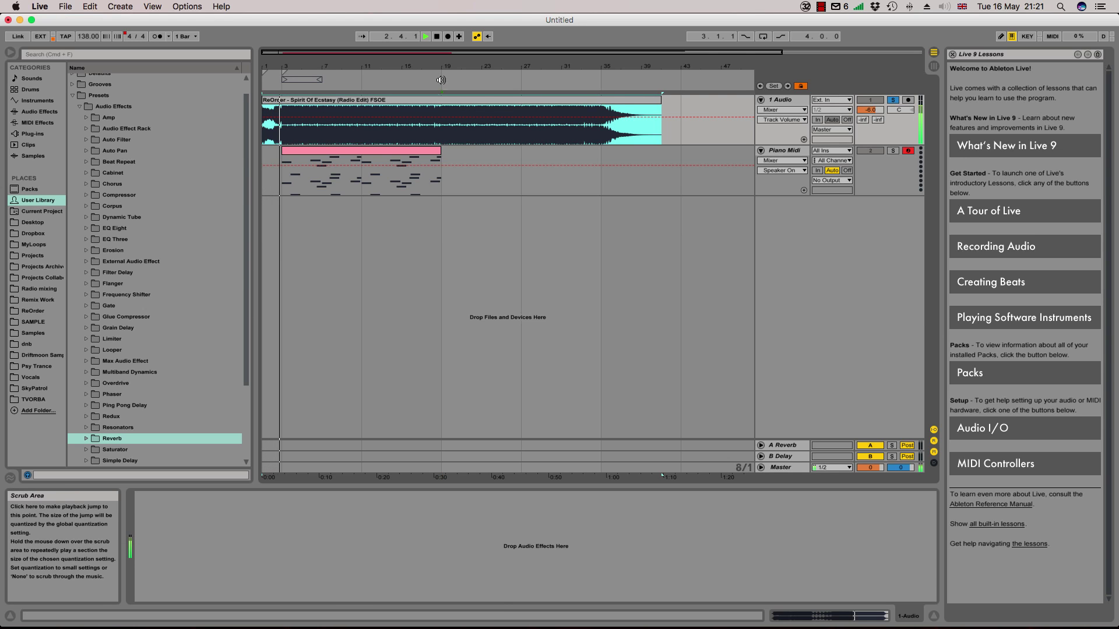
pyautogui.click(441, 80)
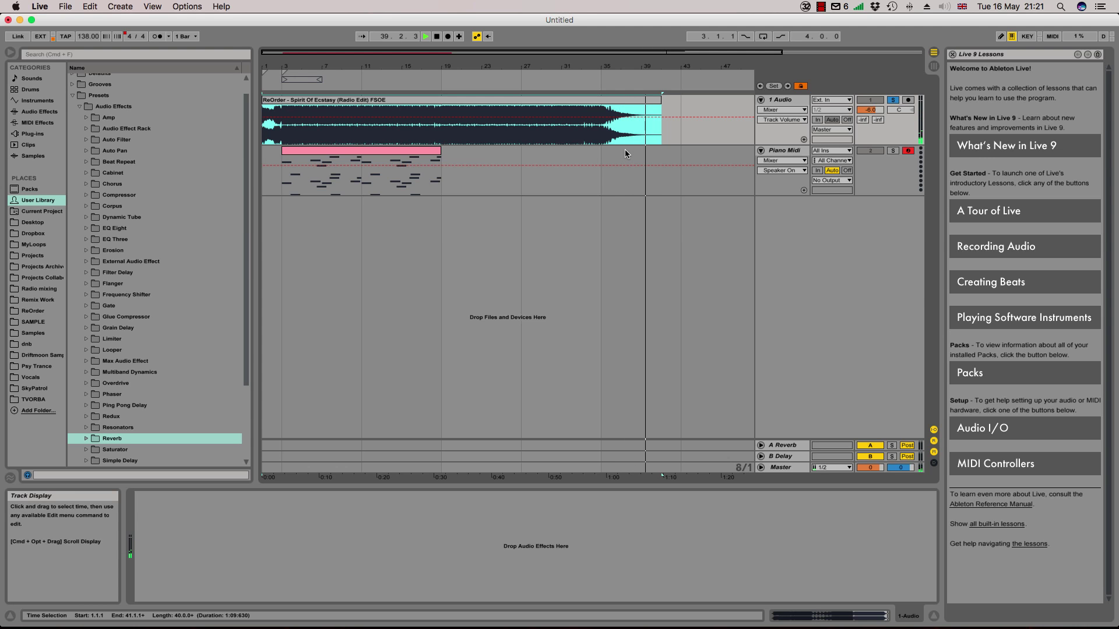
# Load the Sampler preset Grand Piano Equal Solo.adg from Piano & Keys onto the Piano Midi track.
pyautogui.click(425, 163)
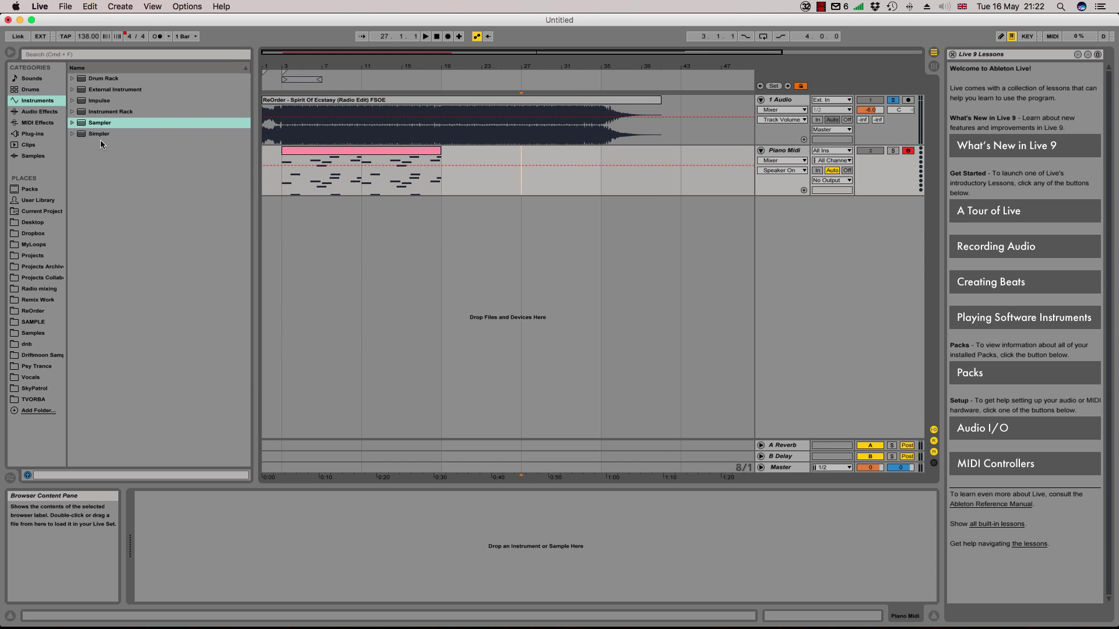
pyautogui.click(36, 78)
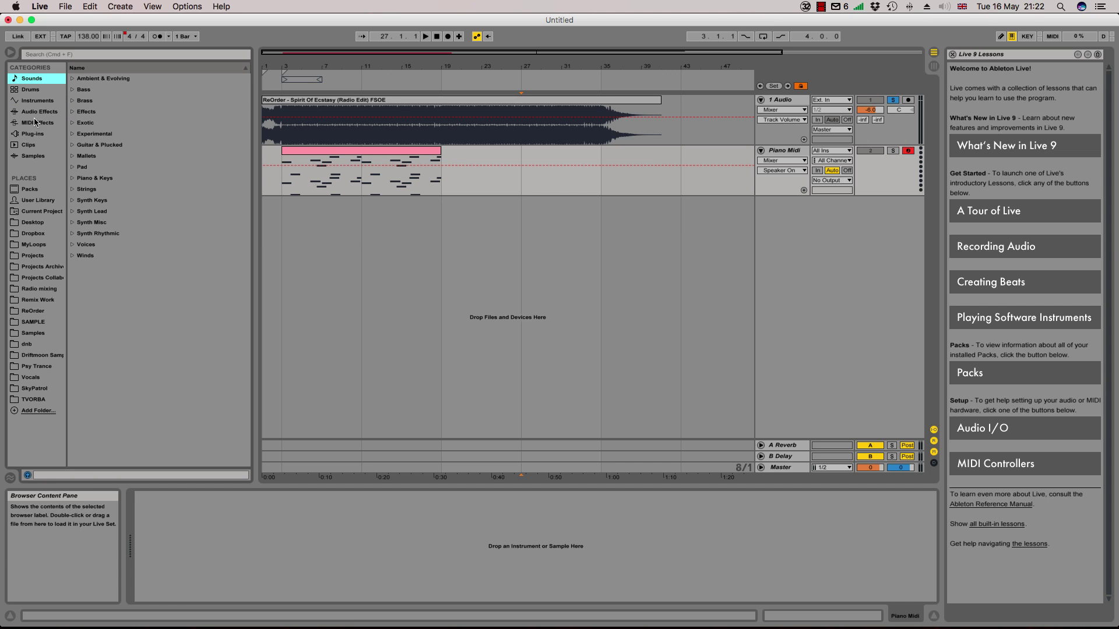
pyautogui.click(37, 100)
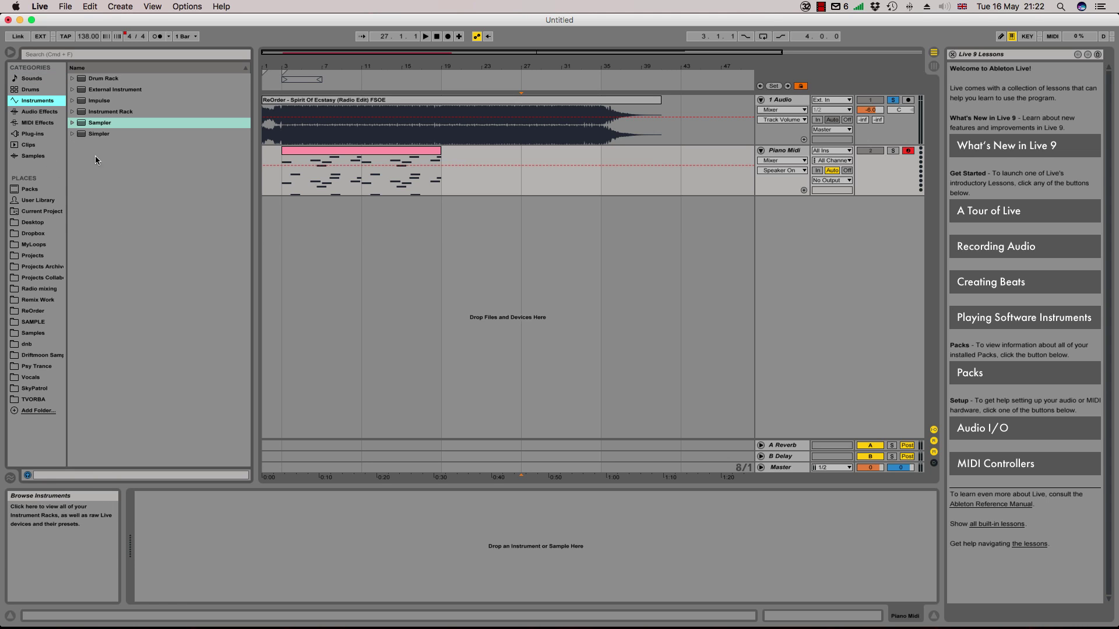
pyautogui.click(72, 123)
pyautogui.click(80, 222)
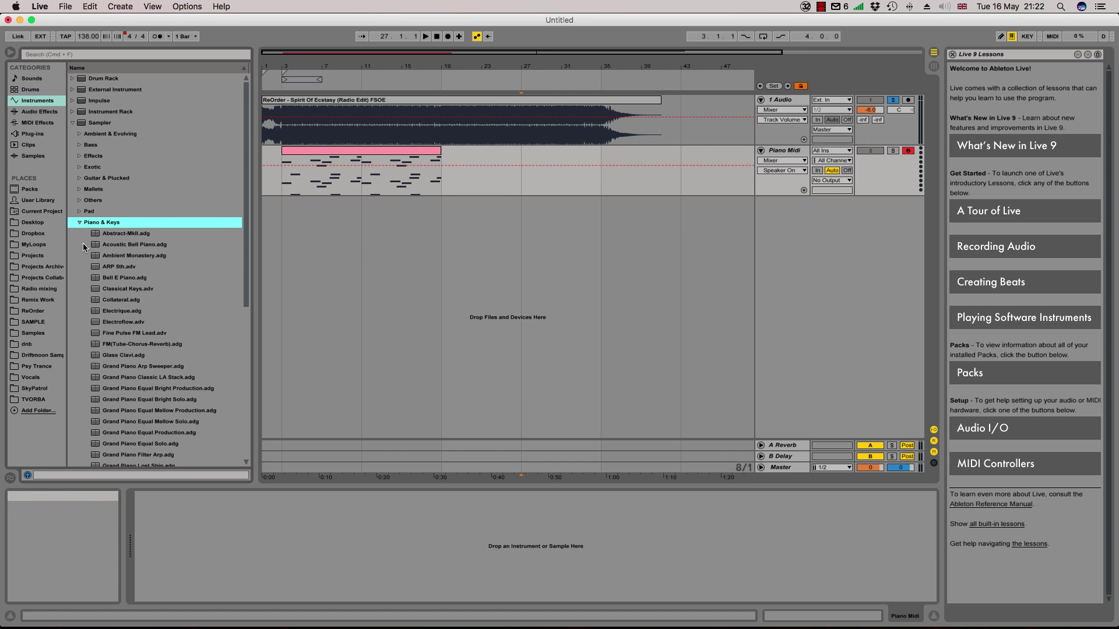
pyautogui.scroll(-1, 150, 417)
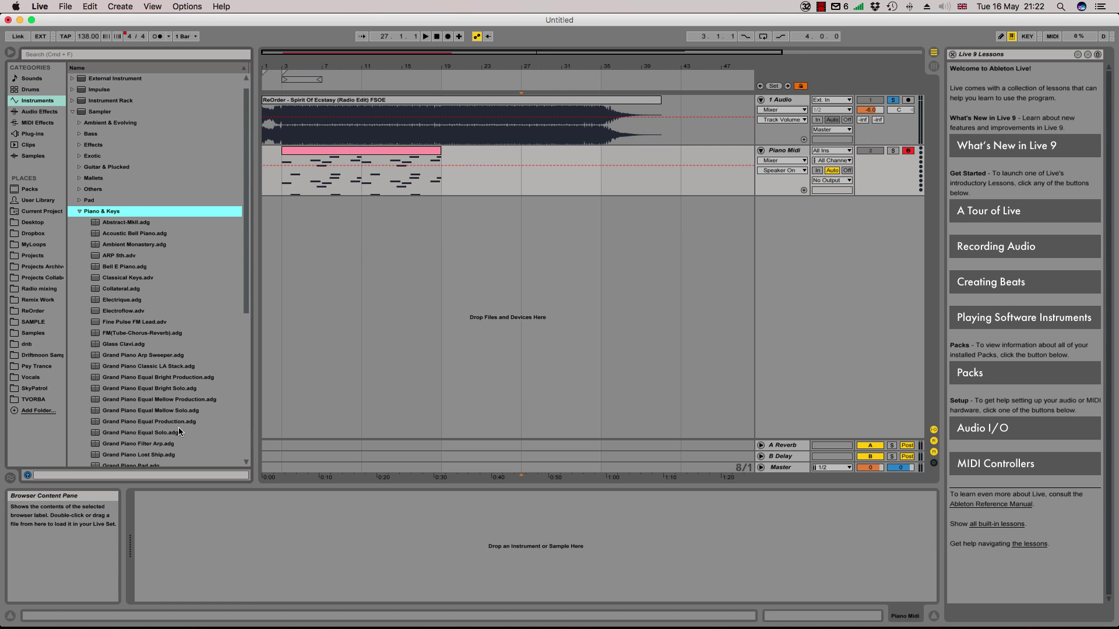
pyautogui.click(153, 433)
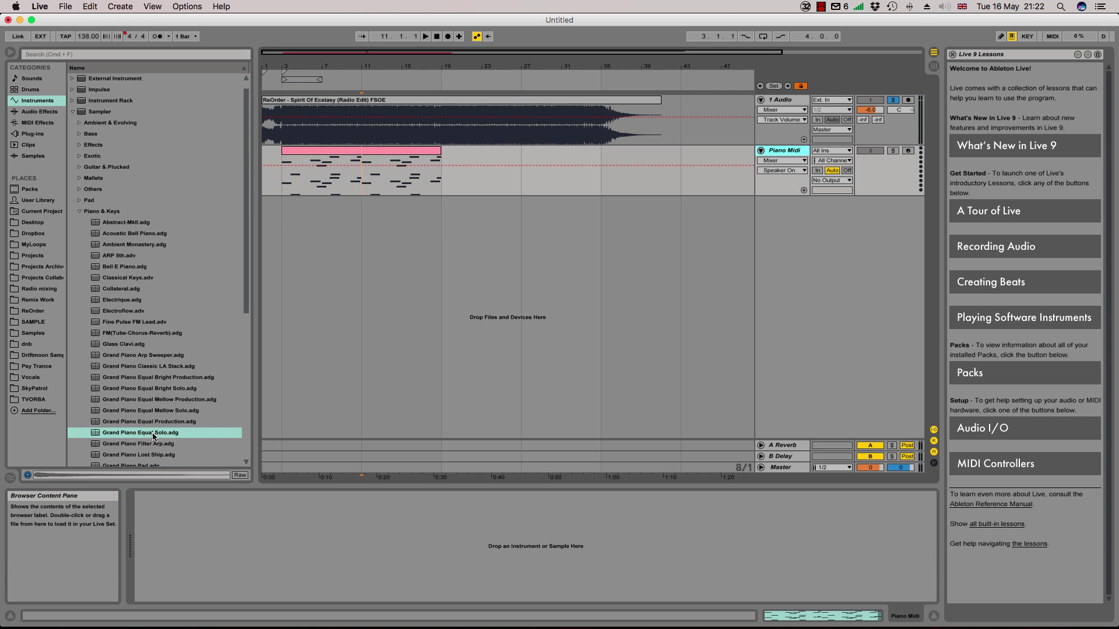
pyautogui.moveTo(153, 433); pyautogui.dragTo(359, 181)
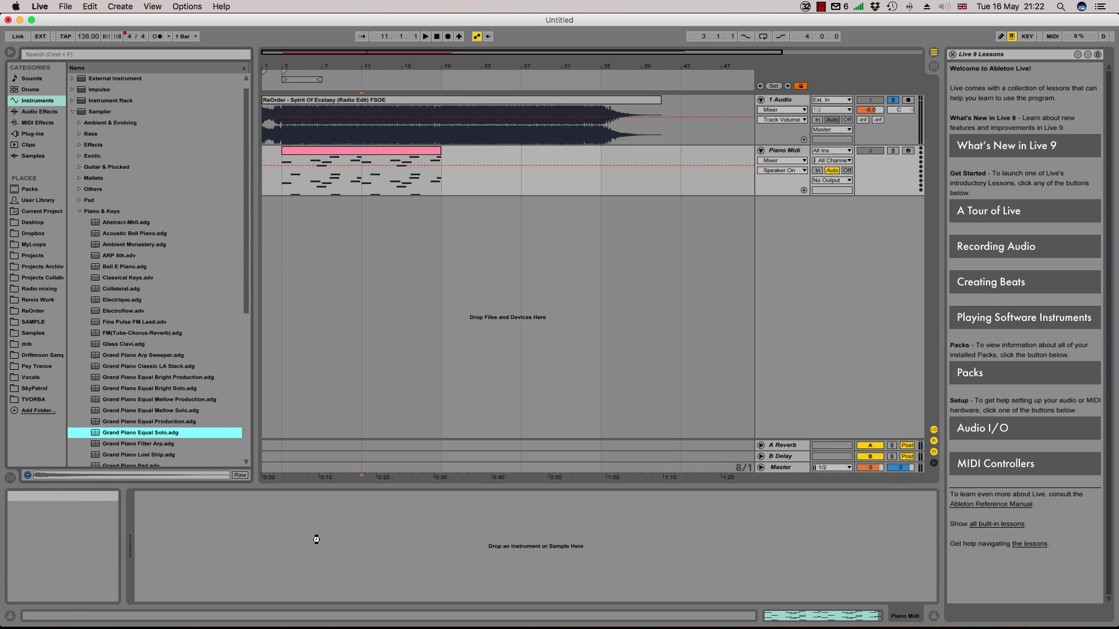
pyautogui.click(196, 543)
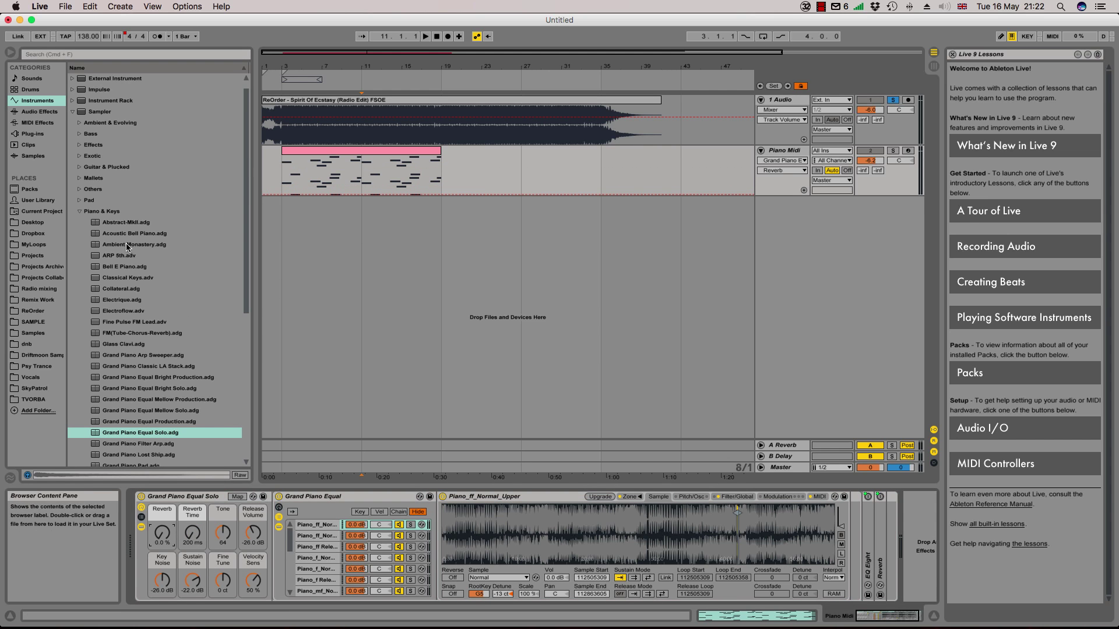
# Add the Reverb audio effect at the end of the Piano Midi track's device chain.
pyautogui.click(73, 112)
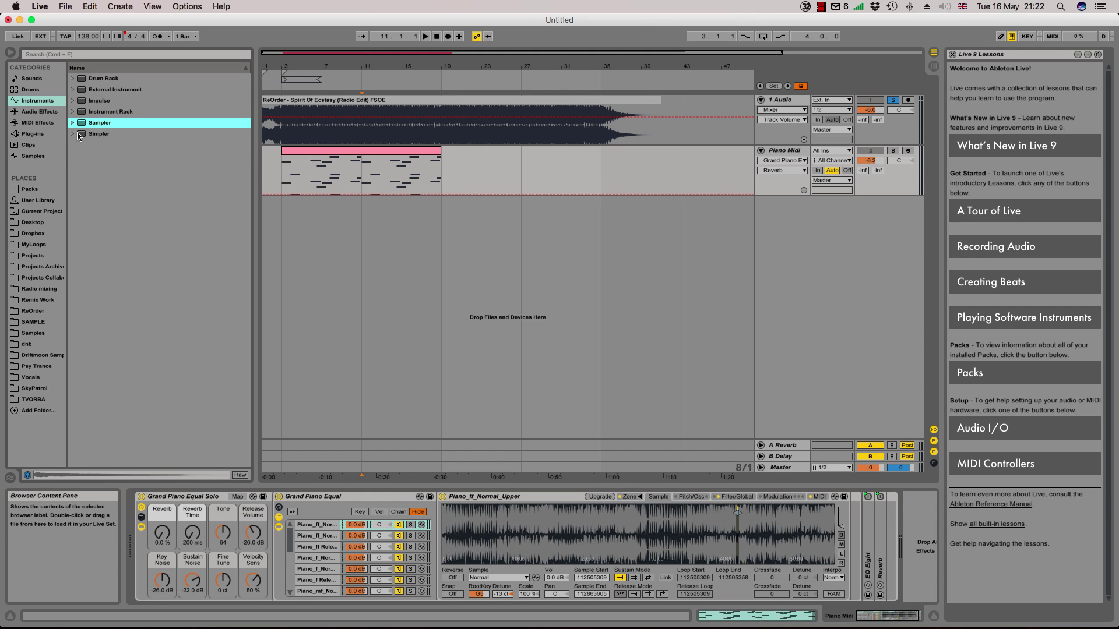
pyautogui.click(39, 112)
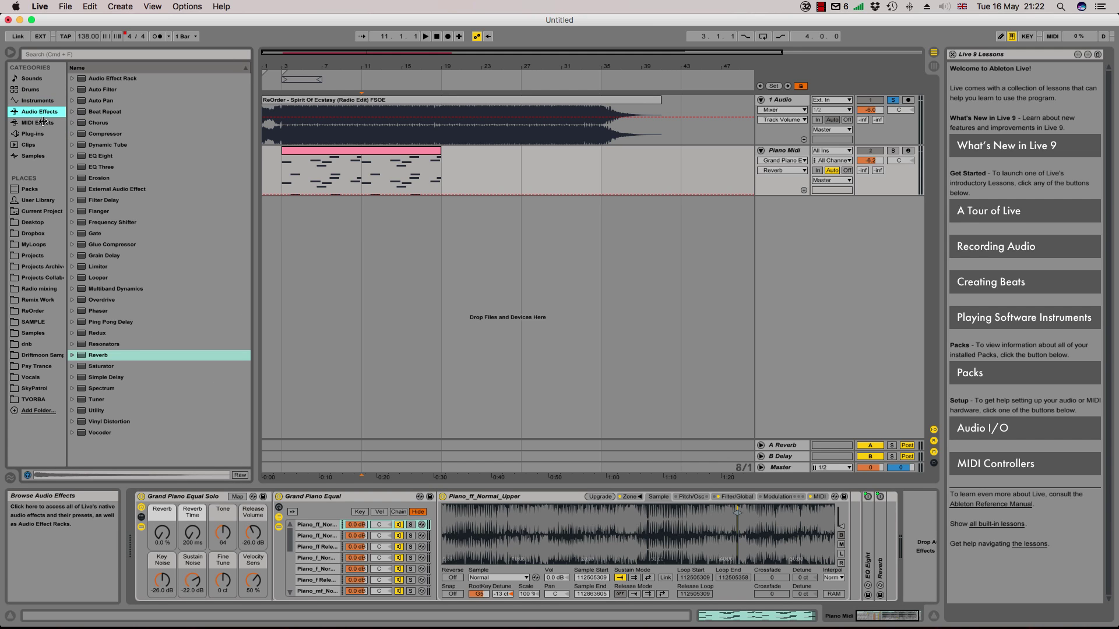
pyautogui.moveTo(81, 360); pyautogui.dragTo(886, 521)
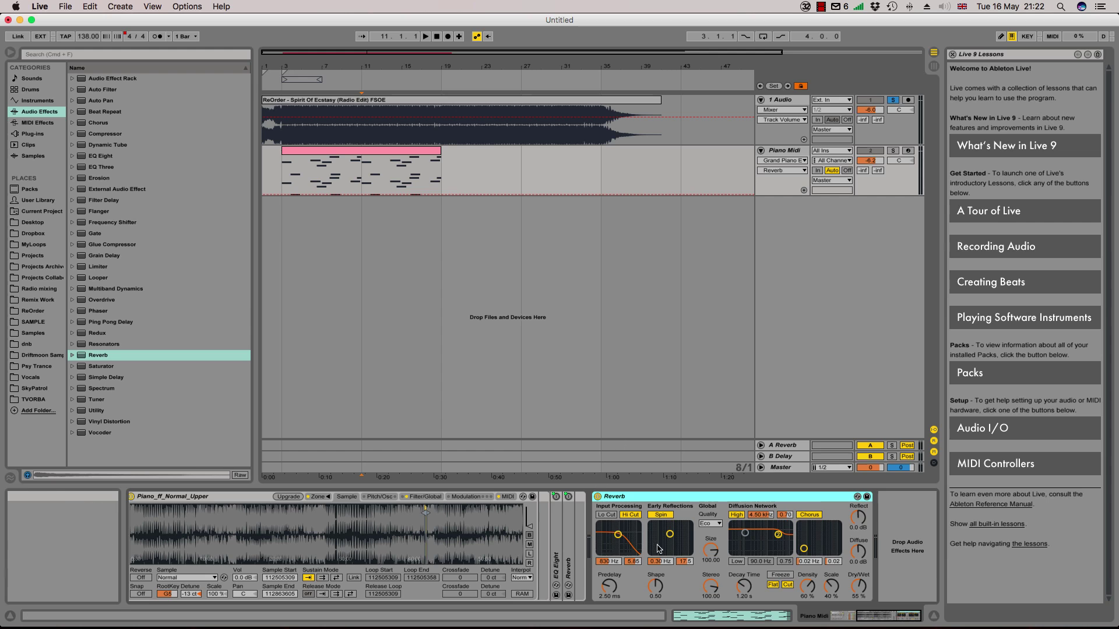
# Switch off the added Reverb's Hi Cut filter and set Predelay to 1.10 ms, Shape to 0.87 and Spin rate to 0.18 Hz.
pyautogui.click(634, 516)
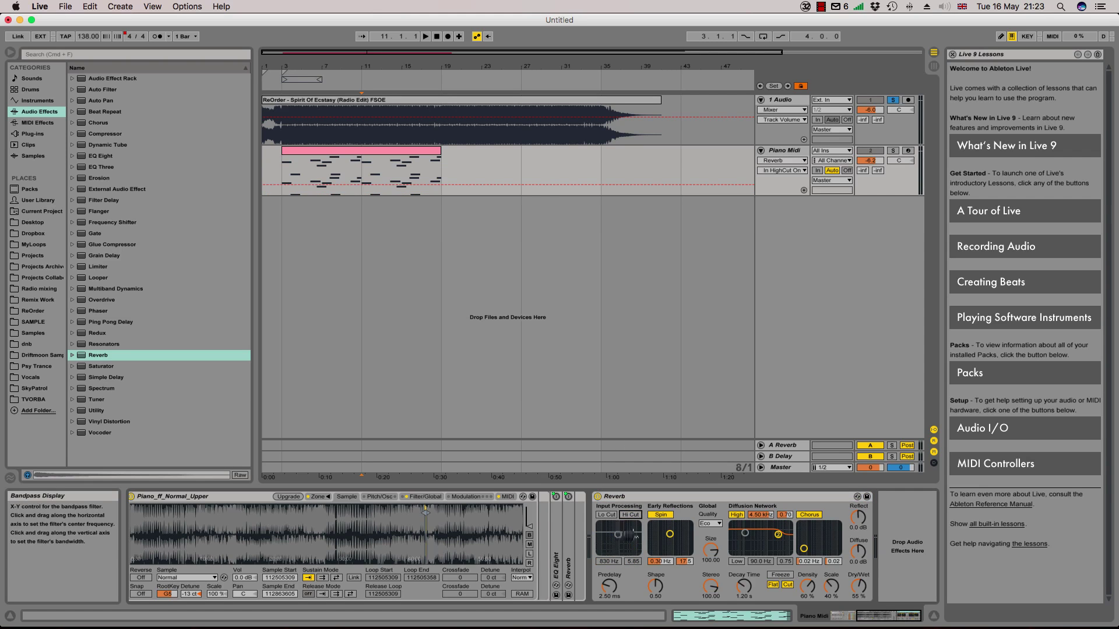
pyautogui.press('super+shift+2')
pyautogui.moveTo(616, 592); pyautogui.dragTo(616, 603)
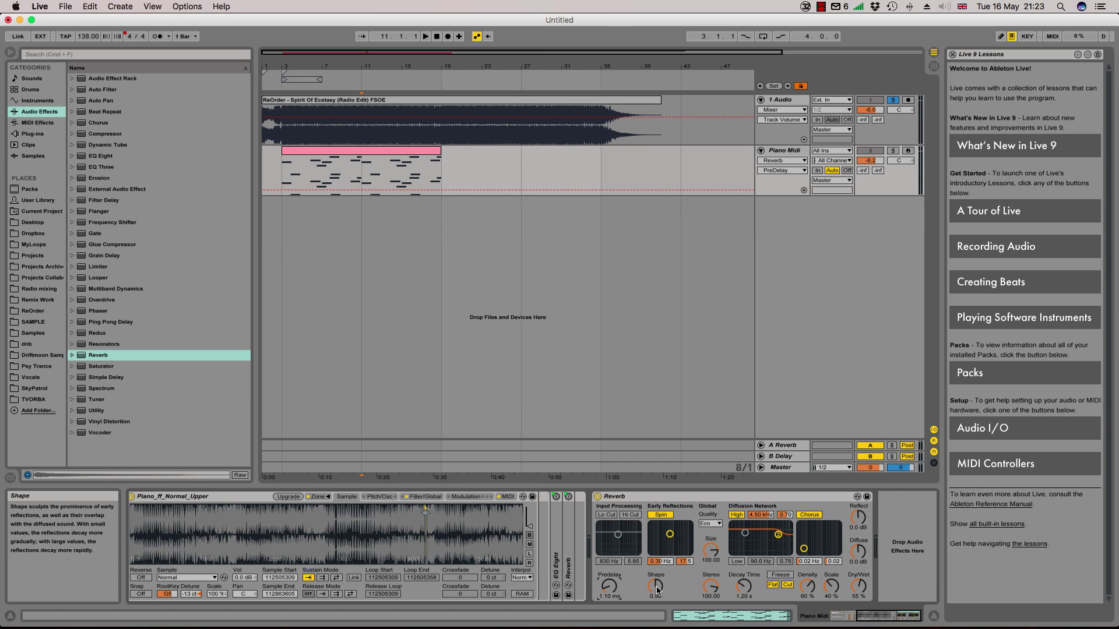
pyautogui.moveTo(658, 591); pyautogui.dragTo(658, 567)
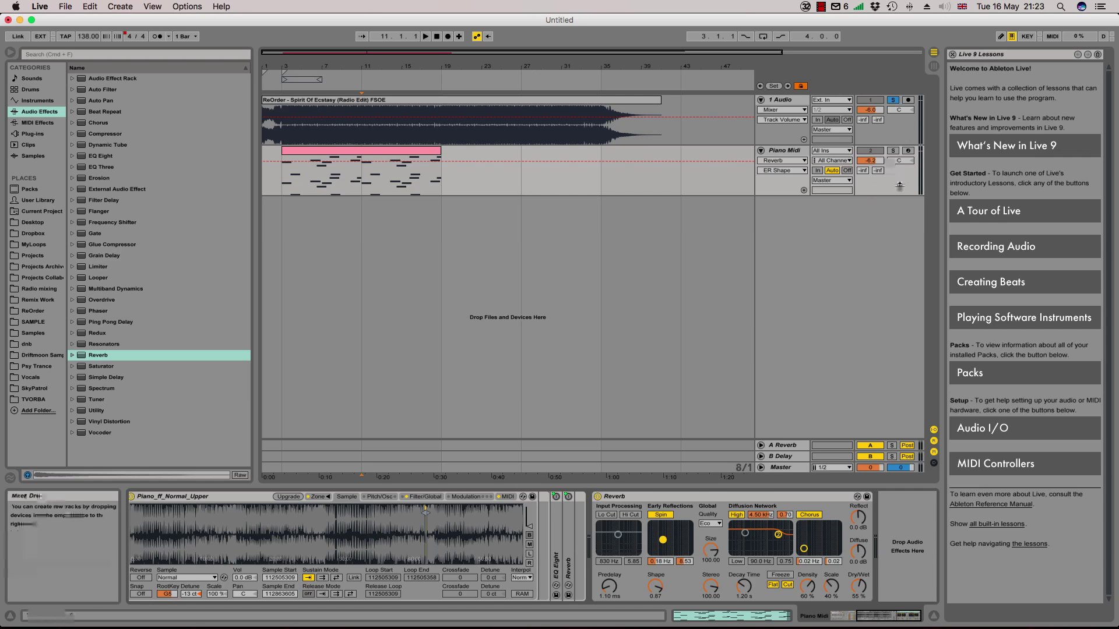
# Unsolo the audio track, solo the Piano Midi track and briefly play its clip from bar 3.
pyautogui.click(893, 100)
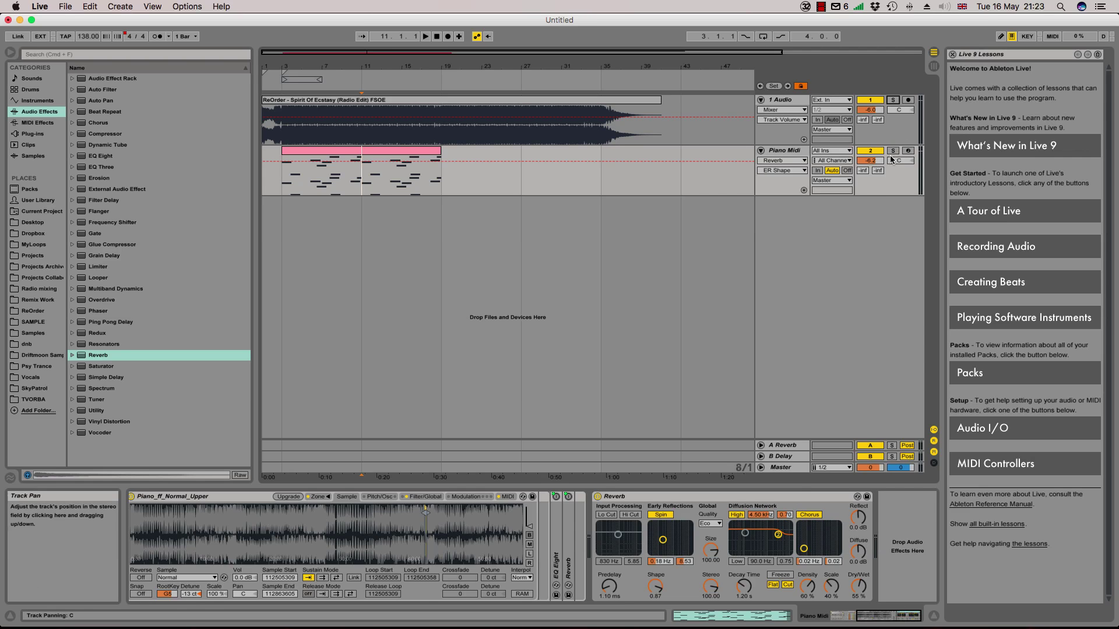
pyautogui.click(337, 153)
pyautogui.click(892, 150)
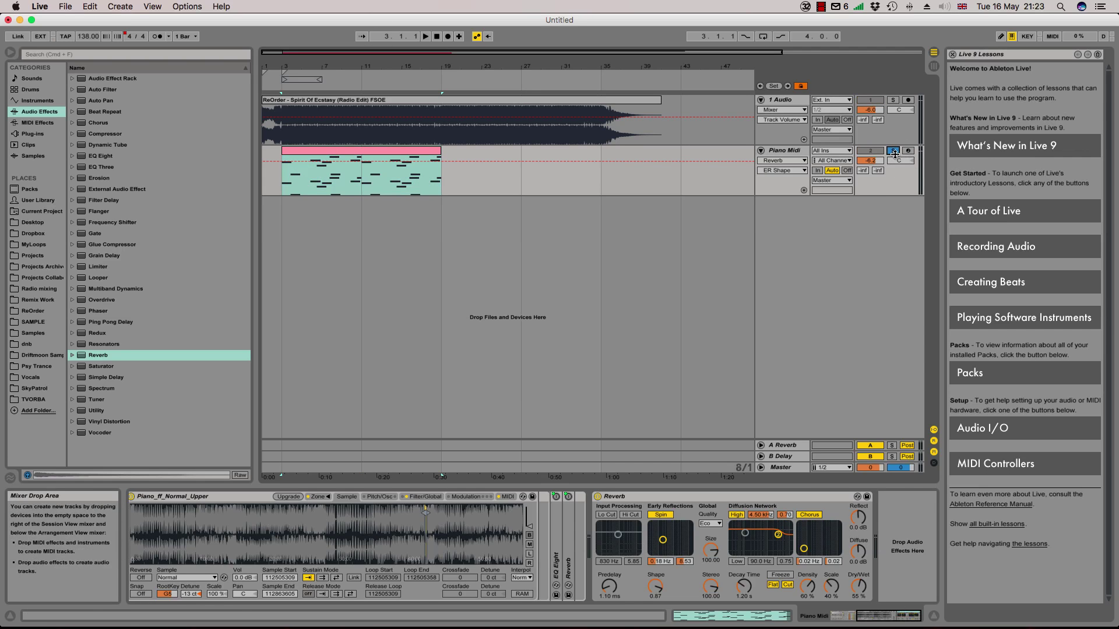
pyautogui.press('space')
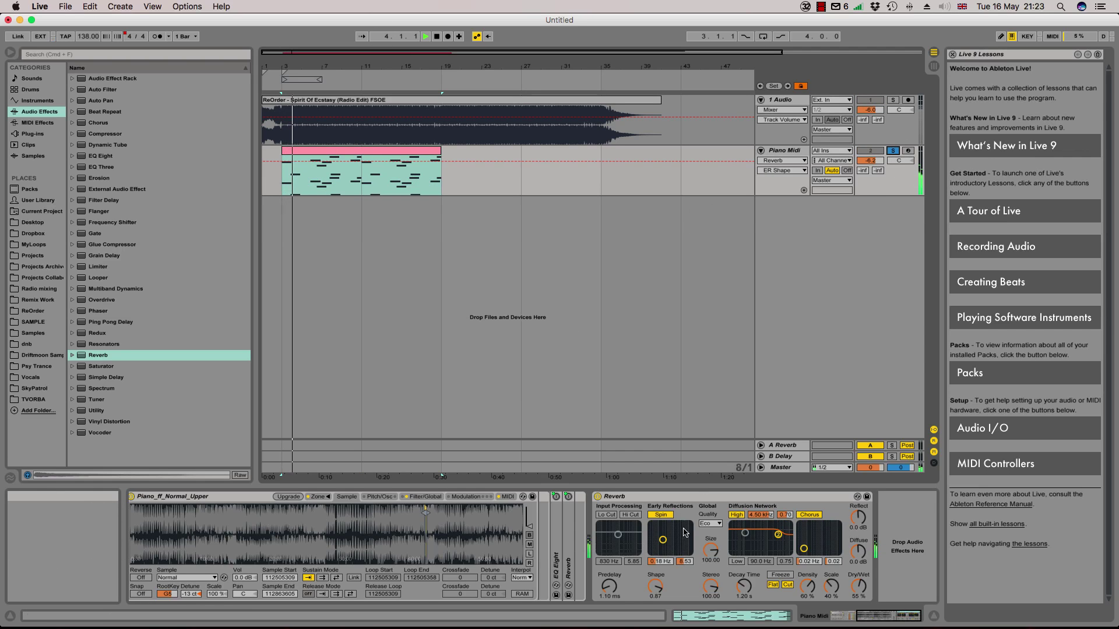
pyautogui.press('space')
# Set the Reverb's Quality to High, Size to 500, Stereo to 120 and Decay Time to 21.2 s.
pyautogui.click(711, 523)
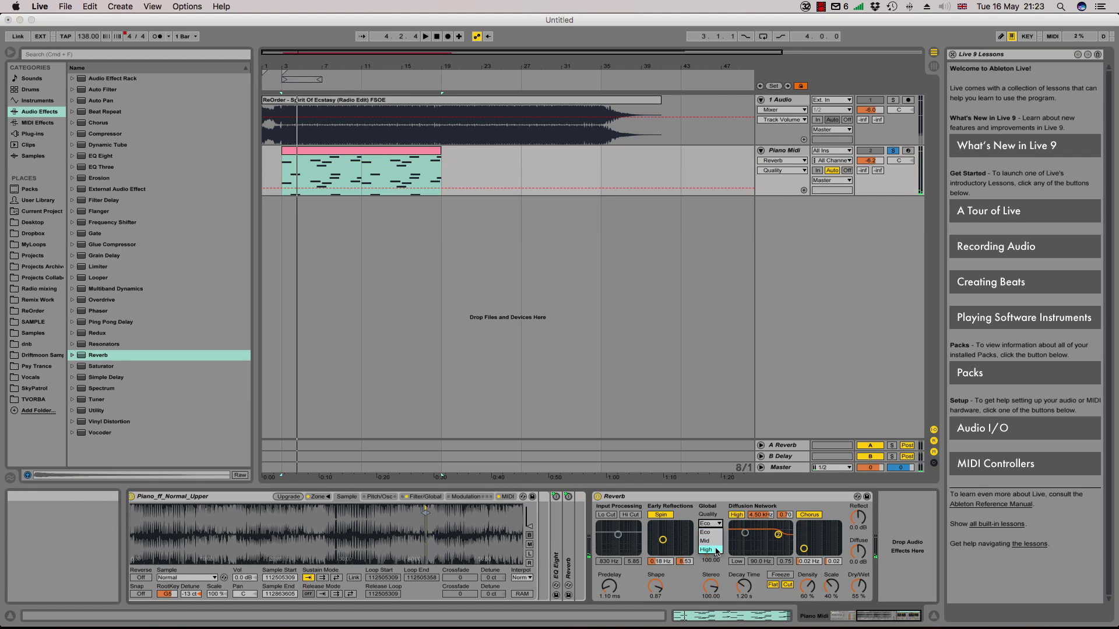
pyautogui.click(716, 552)
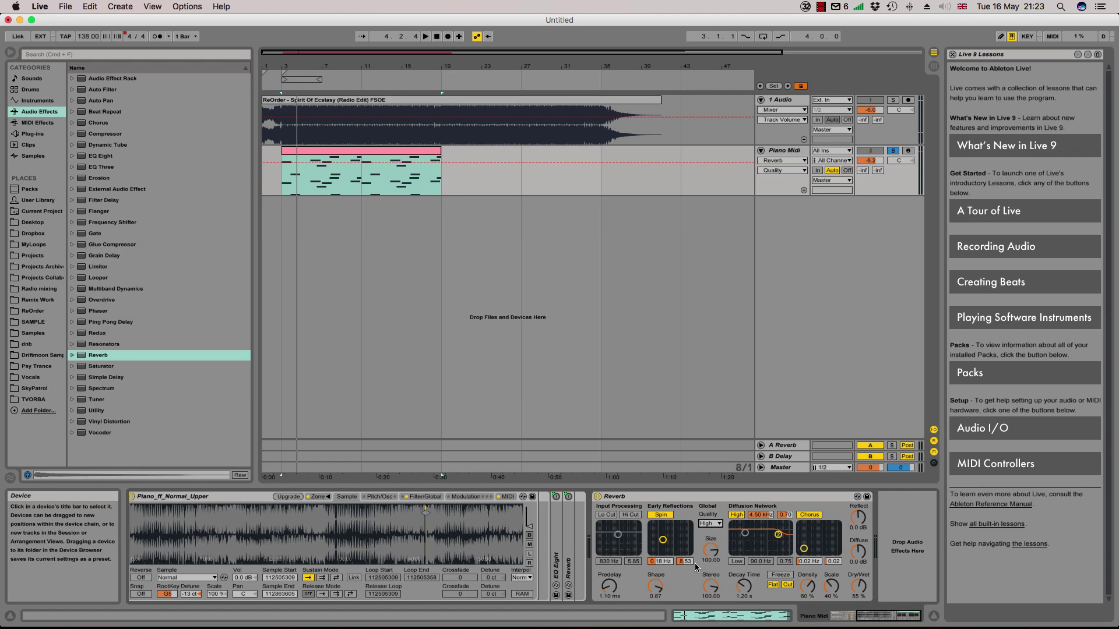
pyautogui.click(708, 556)
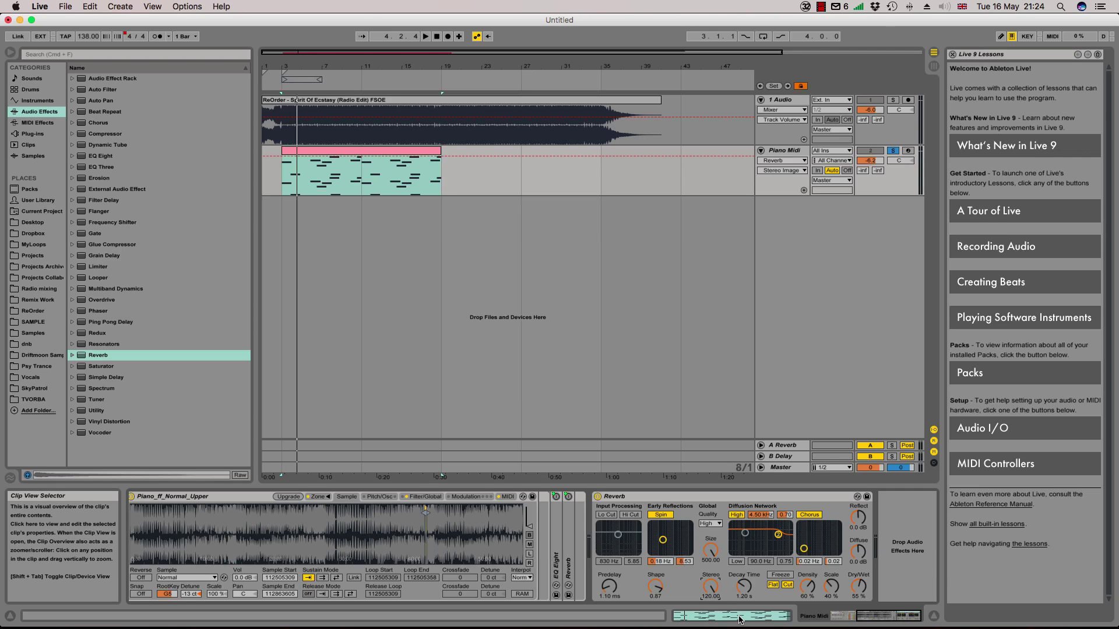
pyautogui.moveTo(744, 586); pyautogui.dragTo(738, 518)
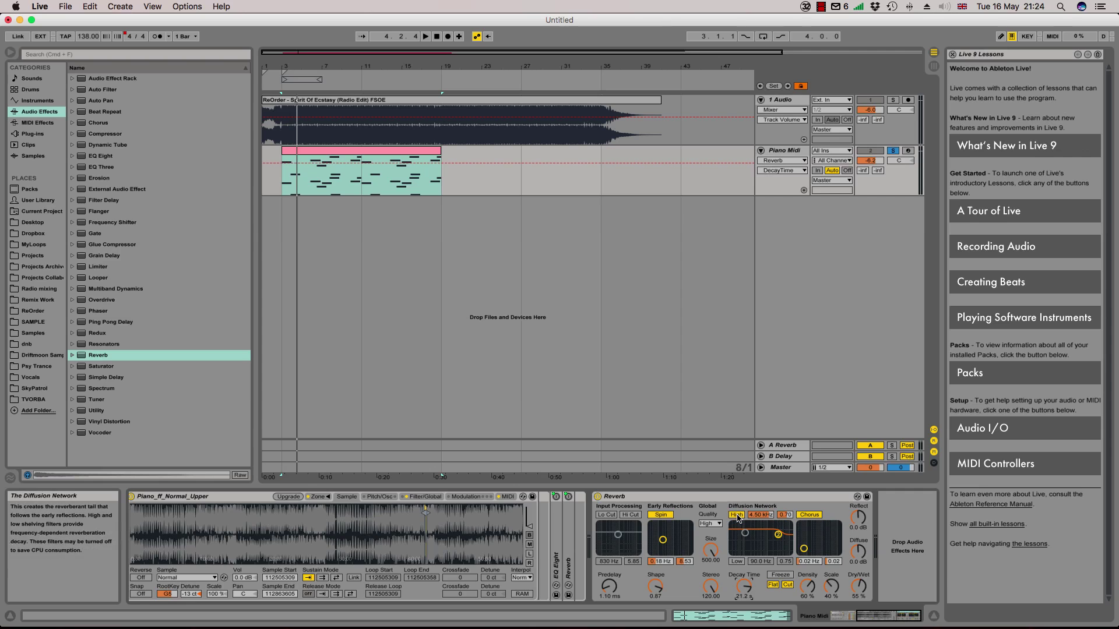
# Enable the low shelf in the Reverb's Diffusion Network at 200 Hz with a gain of 0.20.
pyautogui.click(737, 562)
pyautogui.click(761, 562)
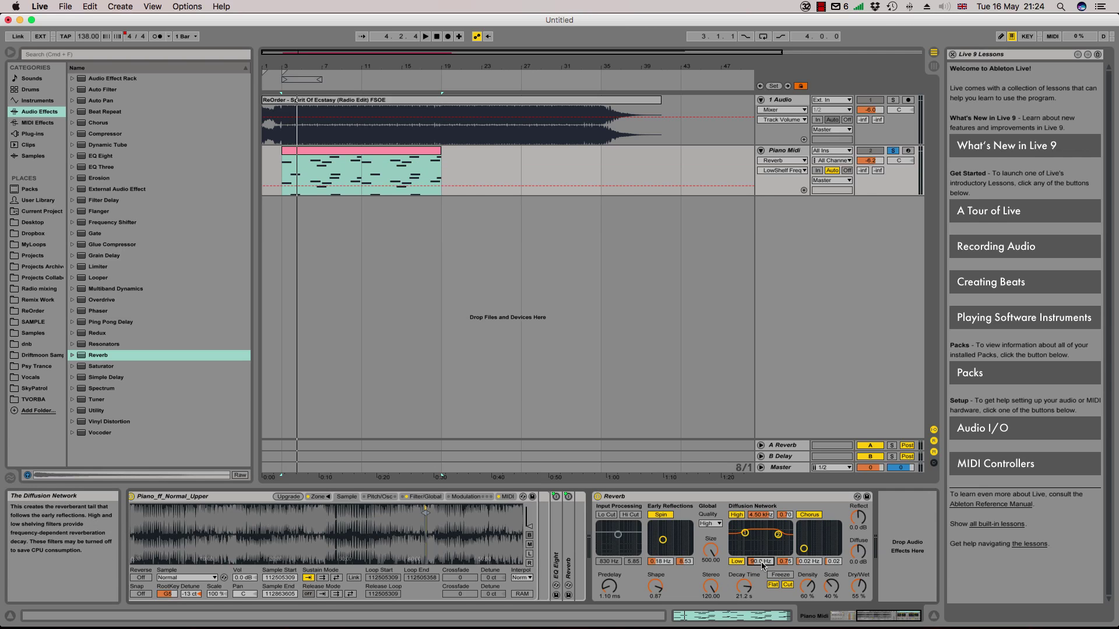
pyautogui.write('200')
pyautogui.press('Return')
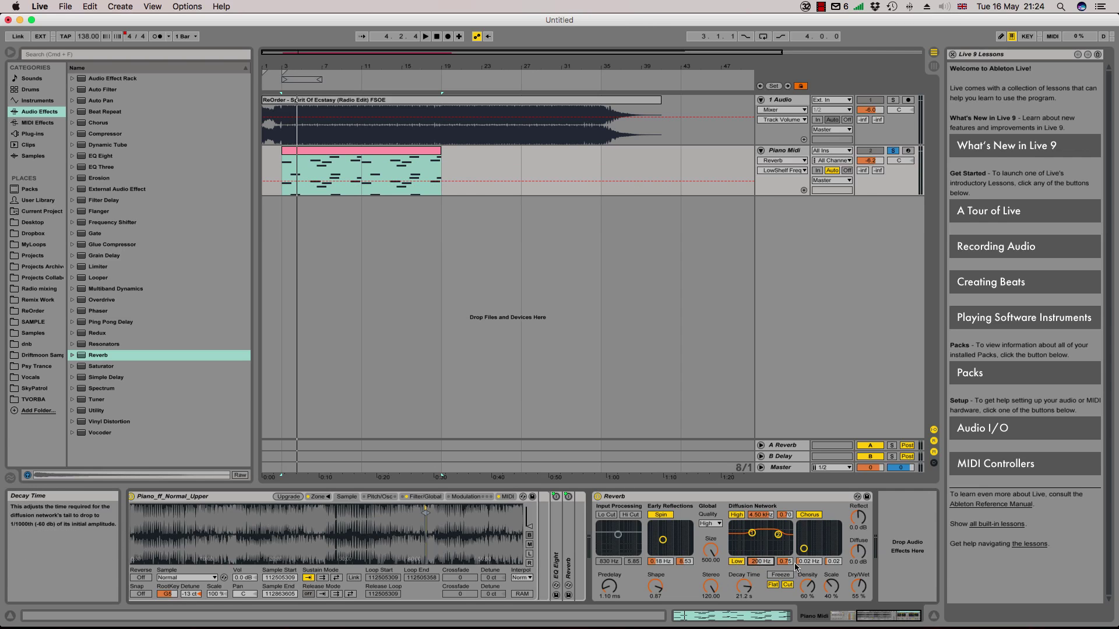
pyautogui.moveTo(785, 562); pyautogui.dragTo(792, 577)
# Set the Diffusion Network's high shelf to 9 kHz with a gain of 0.20.
pyautogui.click(766, 516)
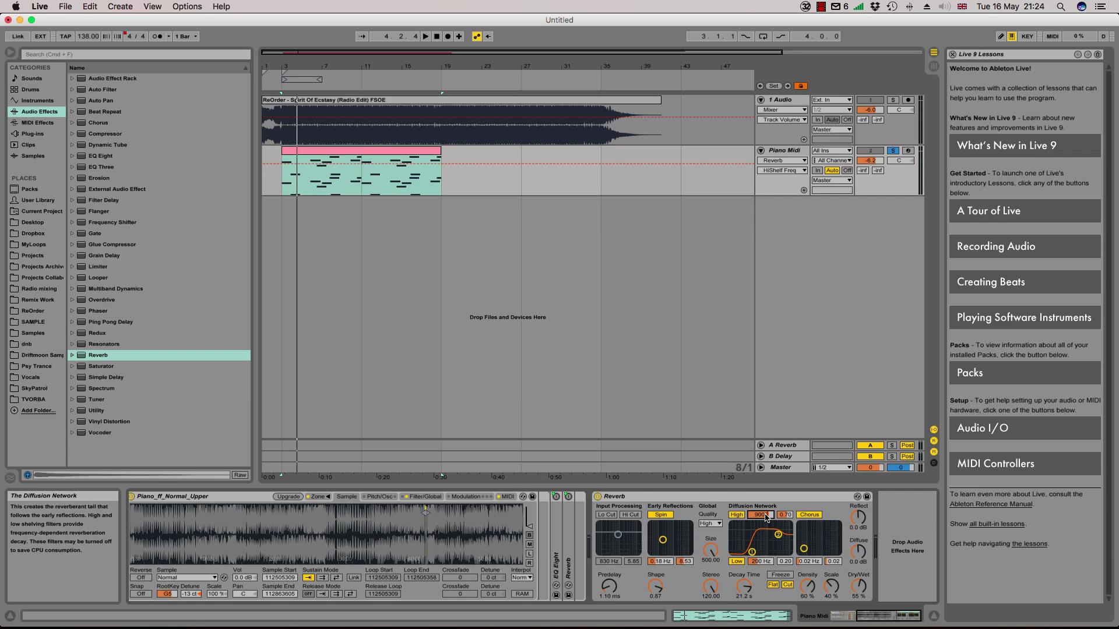
pyautogui.write('9000')
pyautogui.press('Return')
pyautogui.click(785, 515)
pyautogui.write('0.2')
pyautogui.press('Return')
# Set the Reverb's Chorus to 0.19 Hz and 0.26, Density to 85%, Scale to 100% and Dry/Wet to 35%.
pyautogui.moveTo(808, 553)
pyautogui.mouseDown()
pyautogui.moveTo(832, 538)
pyautogui.moveTo(816, 537)
pyautogui.mouseUp()
pyautogui.press('space')
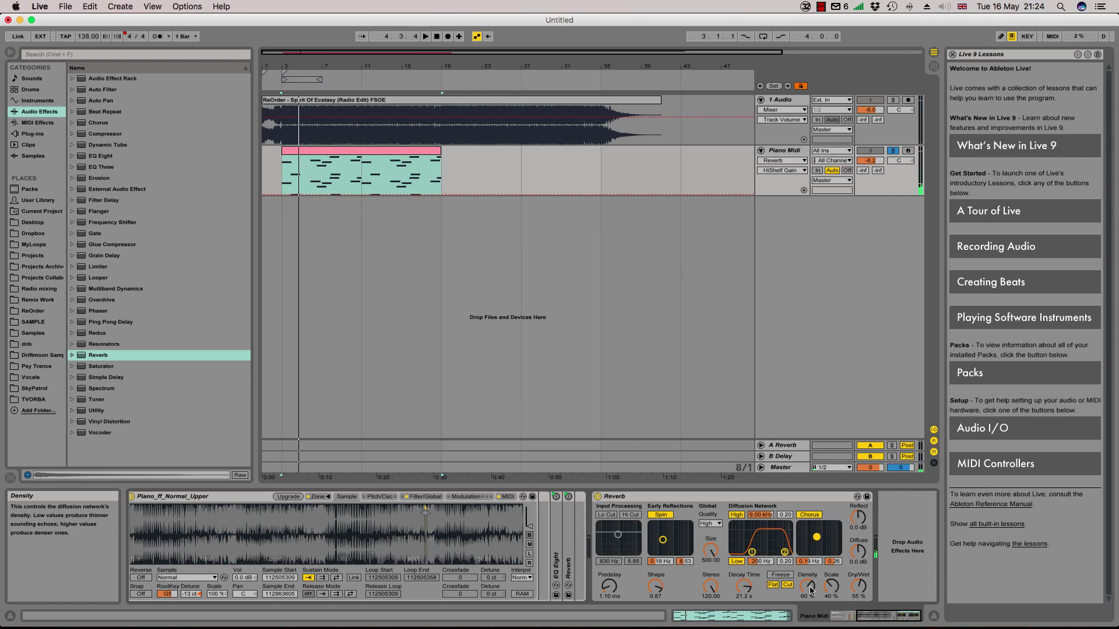
pyautogui.press('Tab')
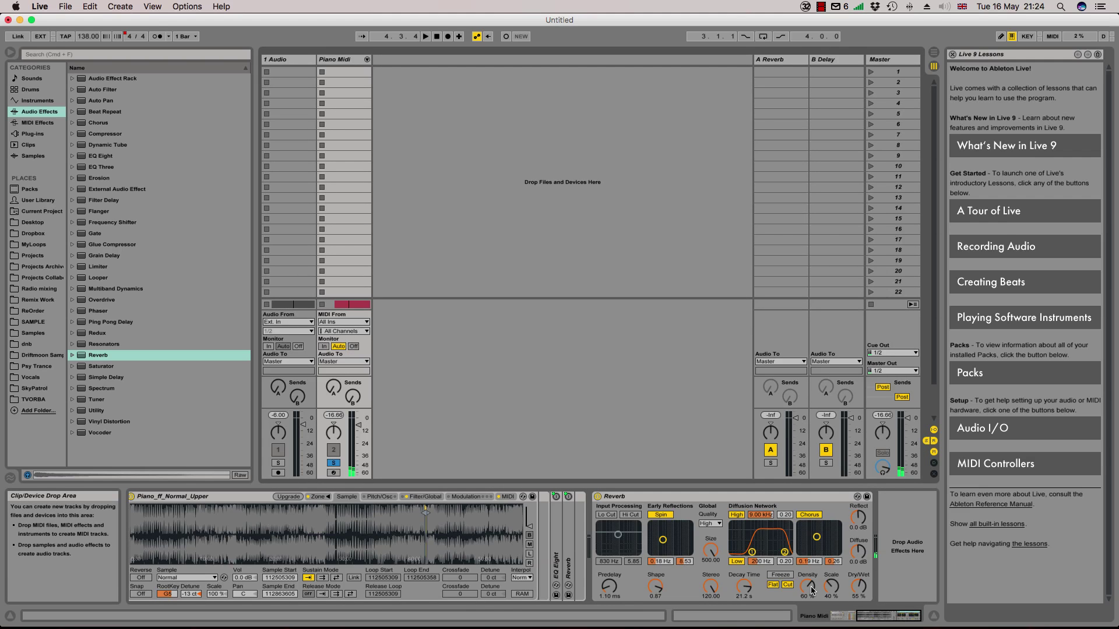
pyautogui.moveTo(817, 579); pyautogui.dragTo(816, 559)
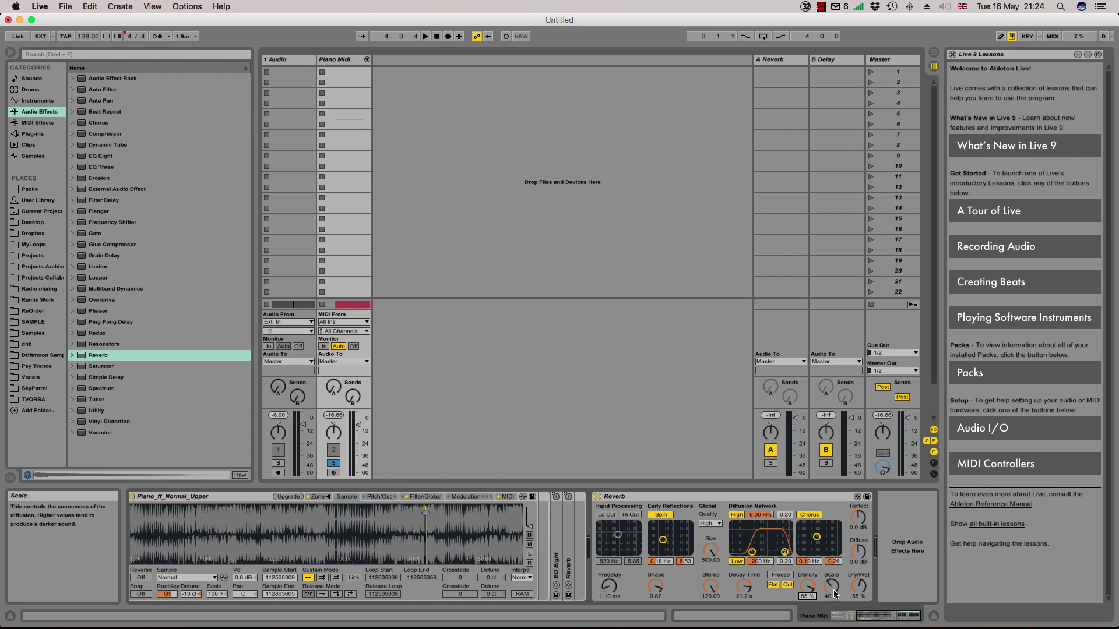
pyautogui.moveTo(835, 594); pyautogui.dragTo(835, 559)
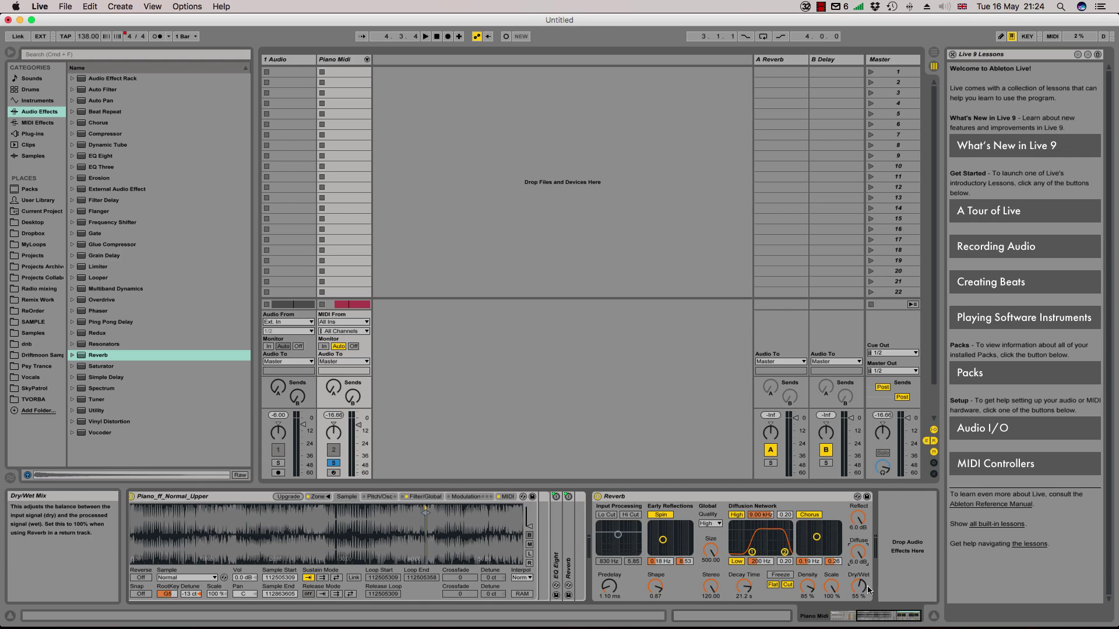
pyautogui.moveTo(857, 587); pyautogui.dragTo(858, 596)
pyautogui.press('Tab')
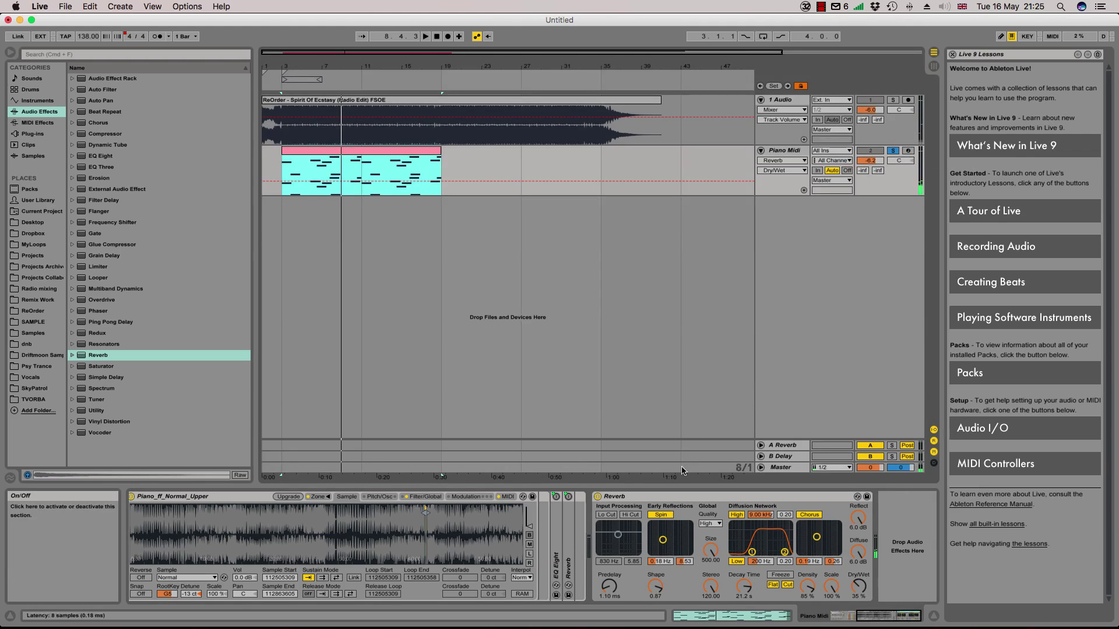
# Unsolo the Piano Midi track, lower its volume to about -8.9 dB and play it together with the audio track.
pyautogui.click(893, 151)
pyautogui.moveTo(870, 160); pyautogui.dragTo(870, 167)
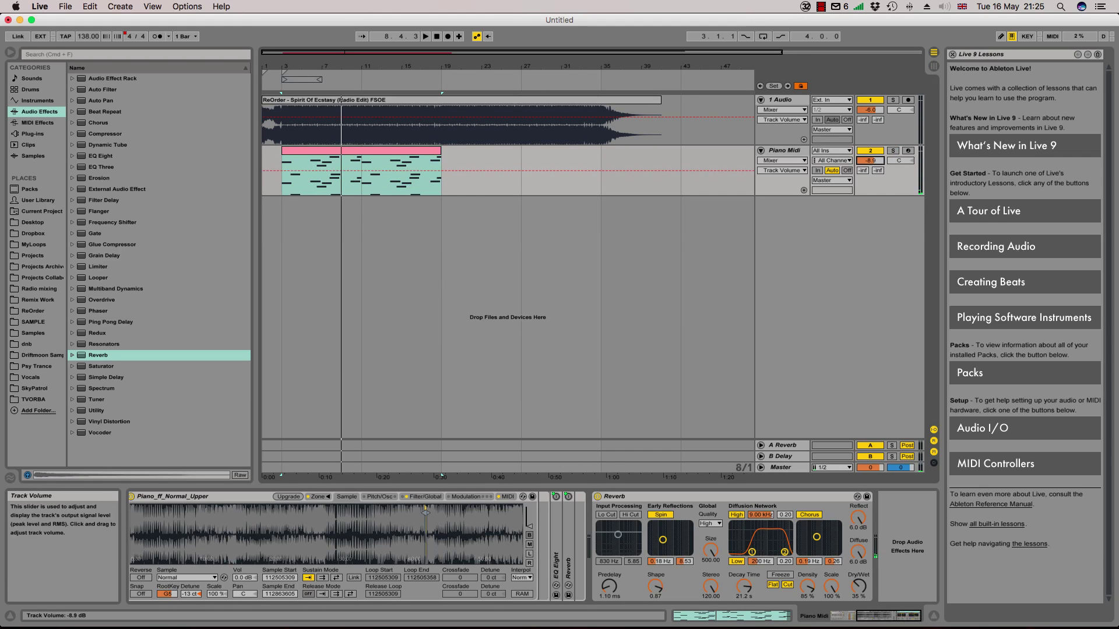
pyautogui.press('space')
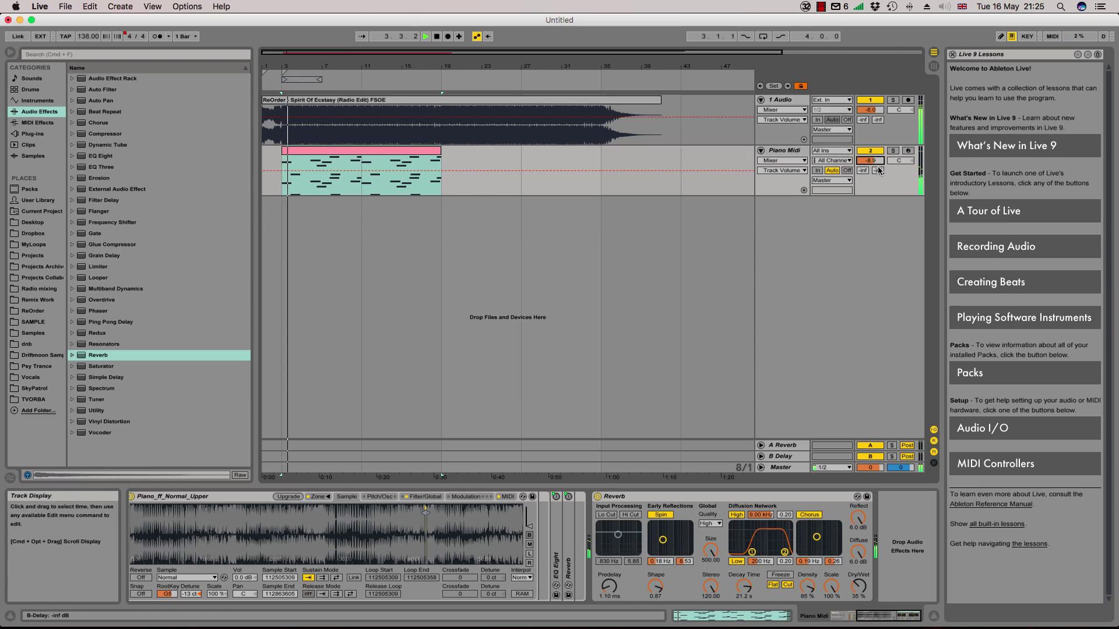
# Raise the Piano Midi track's volume to about -6.3 dB while the mix plays, and stop playback.
pyautogui.moveTo(874, 165); pyautogui.dragTo(874, 161)
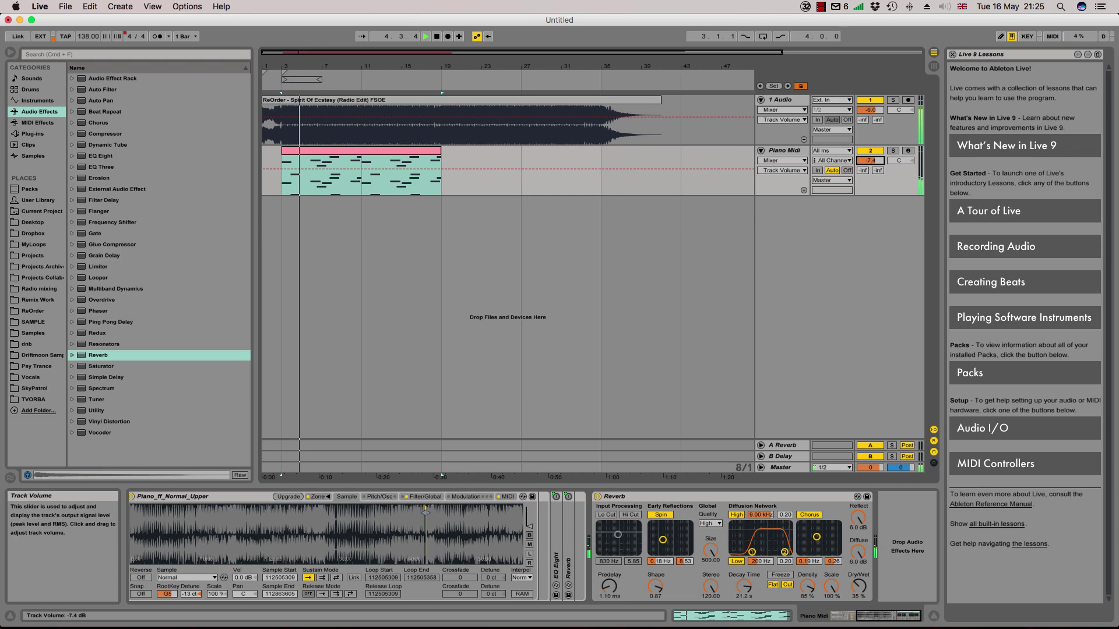
pyautogui.moveTo(871, 161); pyautogui.dragTo(872, 156)
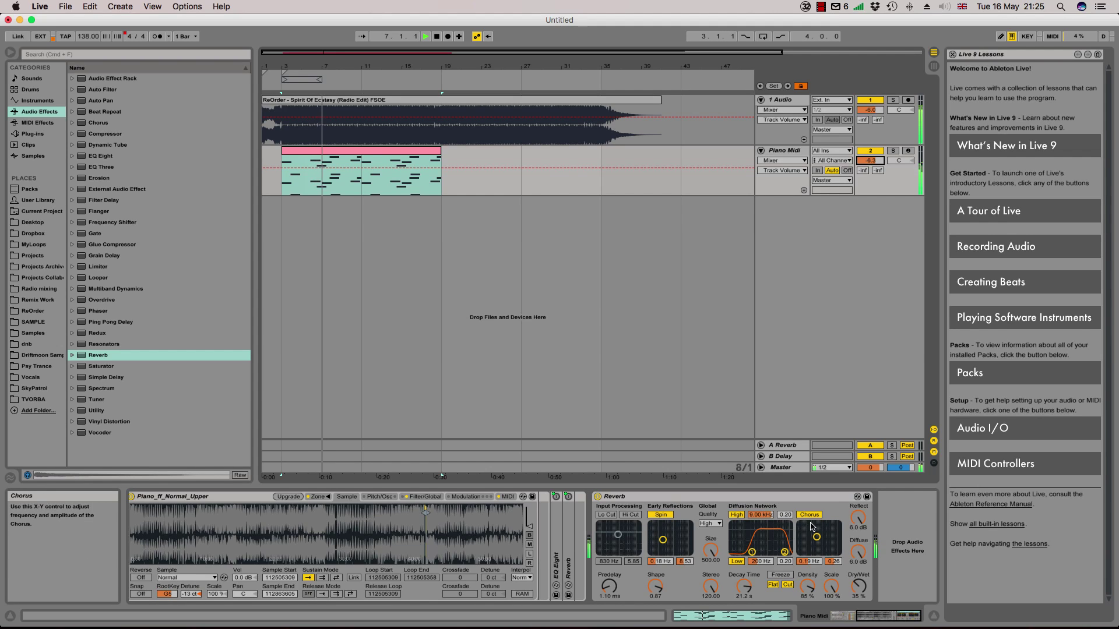
pyautogui.press('space')
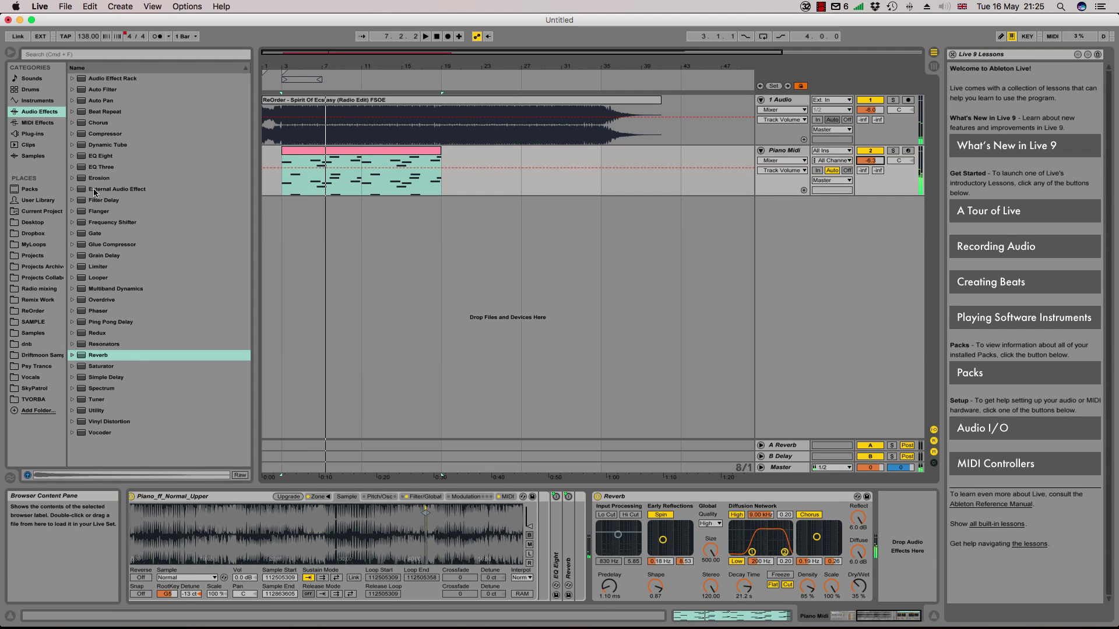
# Add an EQ Eight after the Reverb with band 1 as a low cut at 177 Hz and a broad 5.08 dB band 3 boost at 1.64 kHz.
pyautogui.click(94, 156)
pyautogui.moveTo(99, 157); pyautogui.dragTo(863, 557)
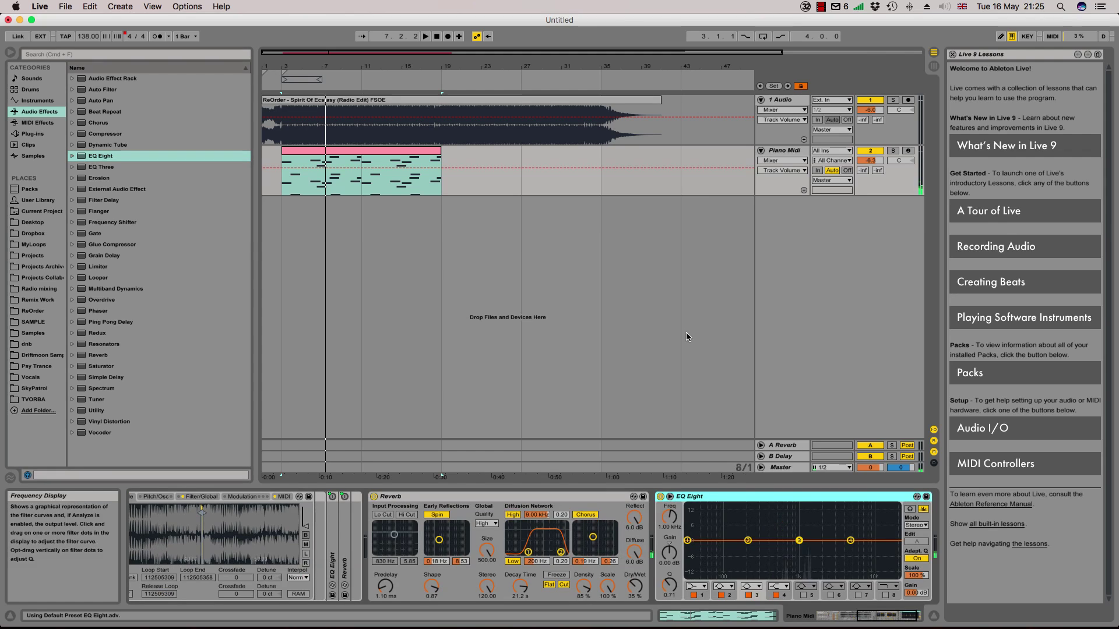
pyautogui.click(697, 586)
pyautogui.click(697, 520)
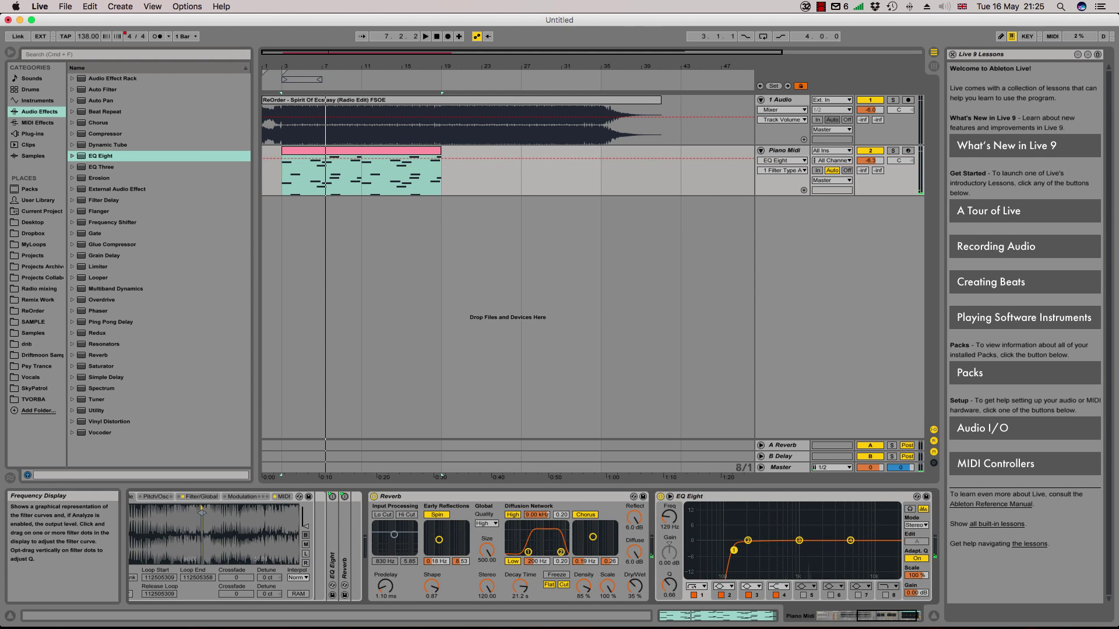
pyautogui.moveTo(798, 544)
pyautogui.mouseDown()
pyautogui.moveTo(815, 527)
pyautogui.moveTo(798, 533)
pyautogui.mouseUp()
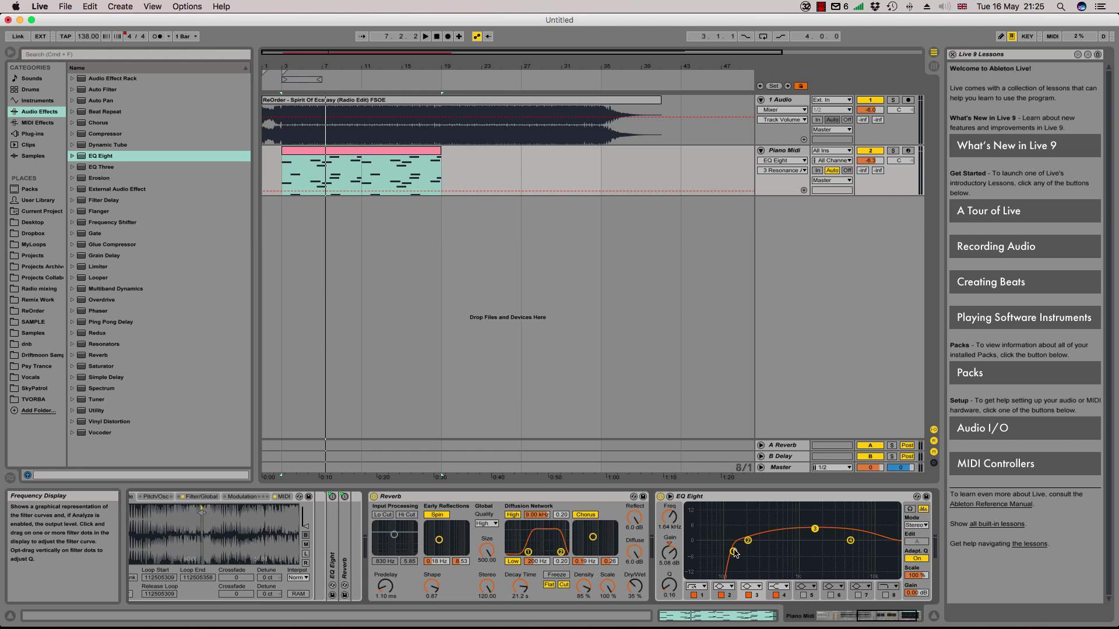
pyautogui.moveTo(735, 554); pyautogui.dragTo(738, 554)
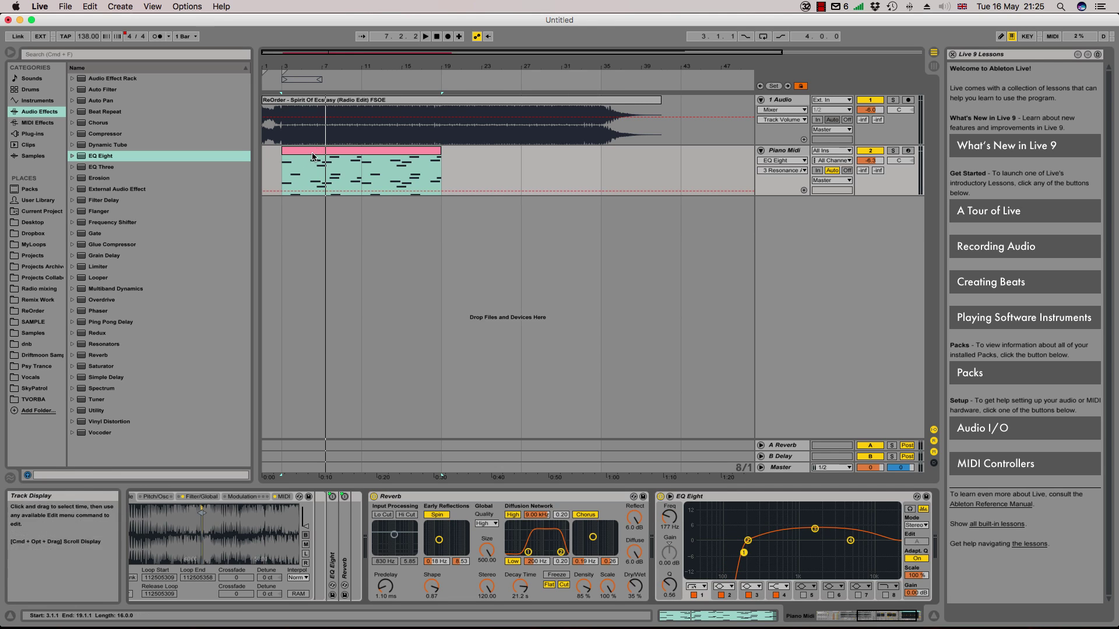
# Play the piano with the audio track, lower the Piano Midi volume to about -9.8 dB and stop playback.
pyautogui.press('space')
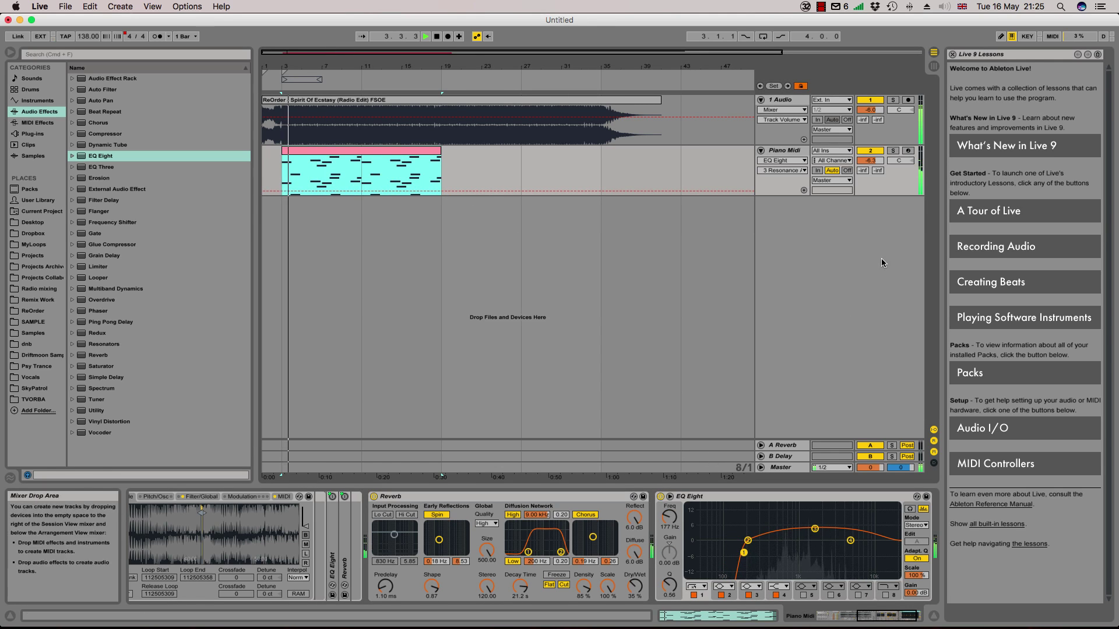
pyautogui.moveTo(872, 160)
pyautogui.mouseDown()
pyautogui.moveTo(869, 196)
pyautogui.moveTo(869, 164)
pyautogui.mouseUp()
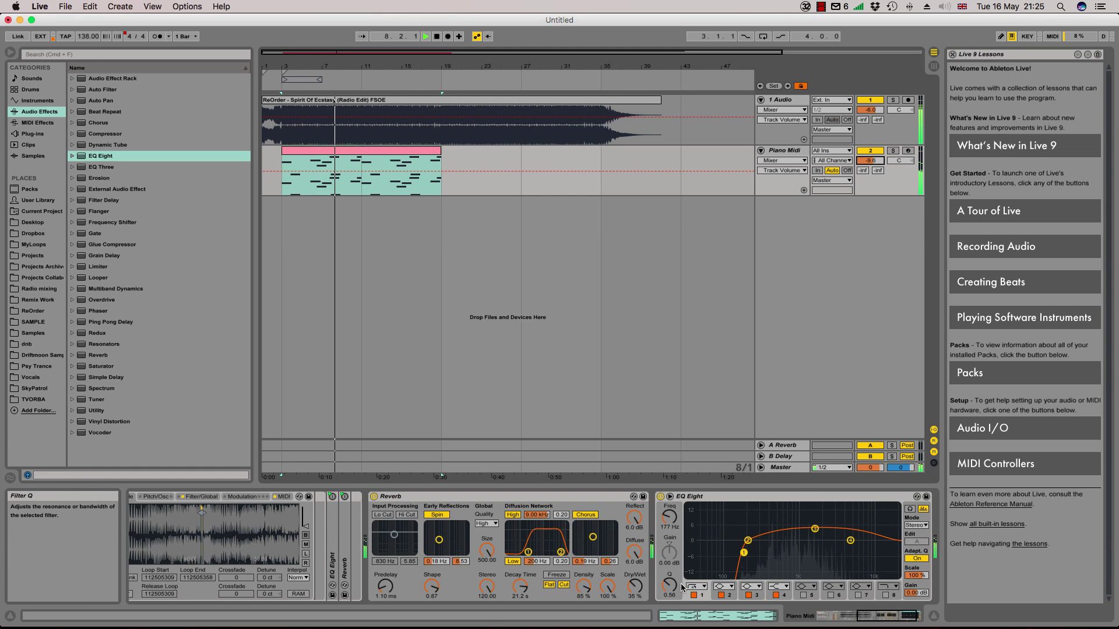
pyautogui.press('space')
# Load the Xfer Records LFOTool Audio Unit after the EQ Eight on the Piano Midi track.
pyautogui.hscroll(2, 642, 541)
pyautogui.hscroll(2, 643, 541)
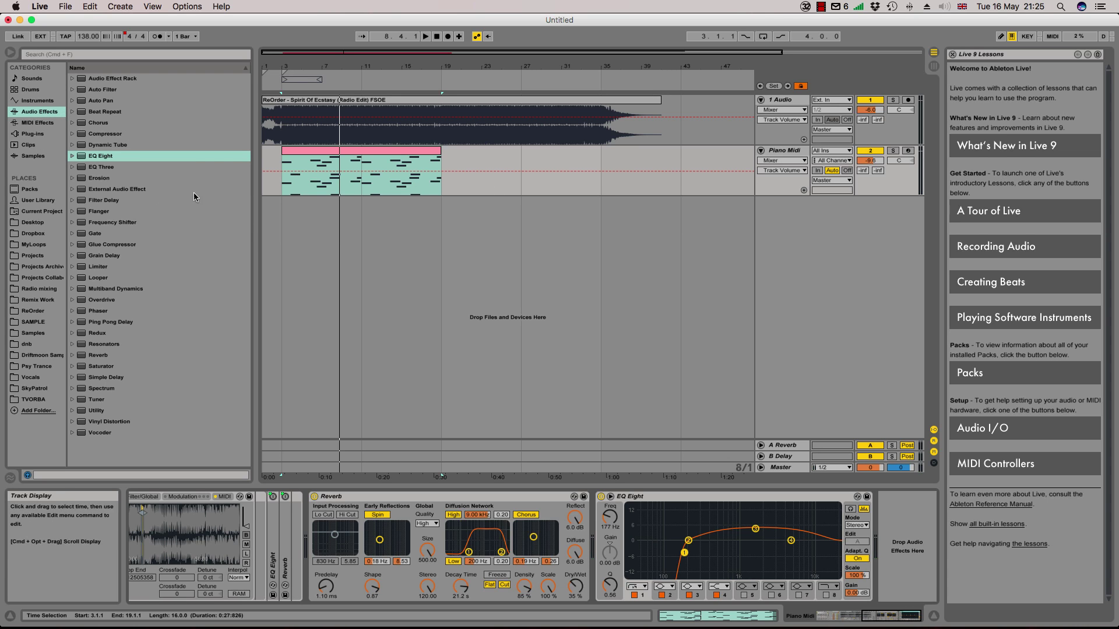
pyautogui.click(42, 132)
pyautogui.click(72, 78)
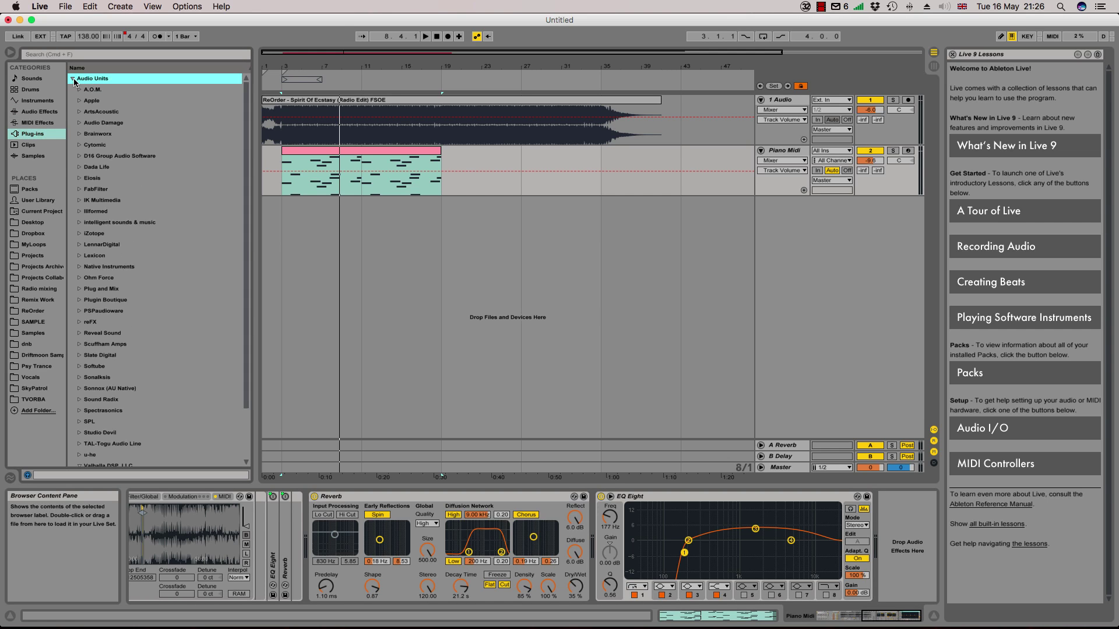
pyautogui.scroll(-5, 107, 319)
pyautogui.click(78, 450)
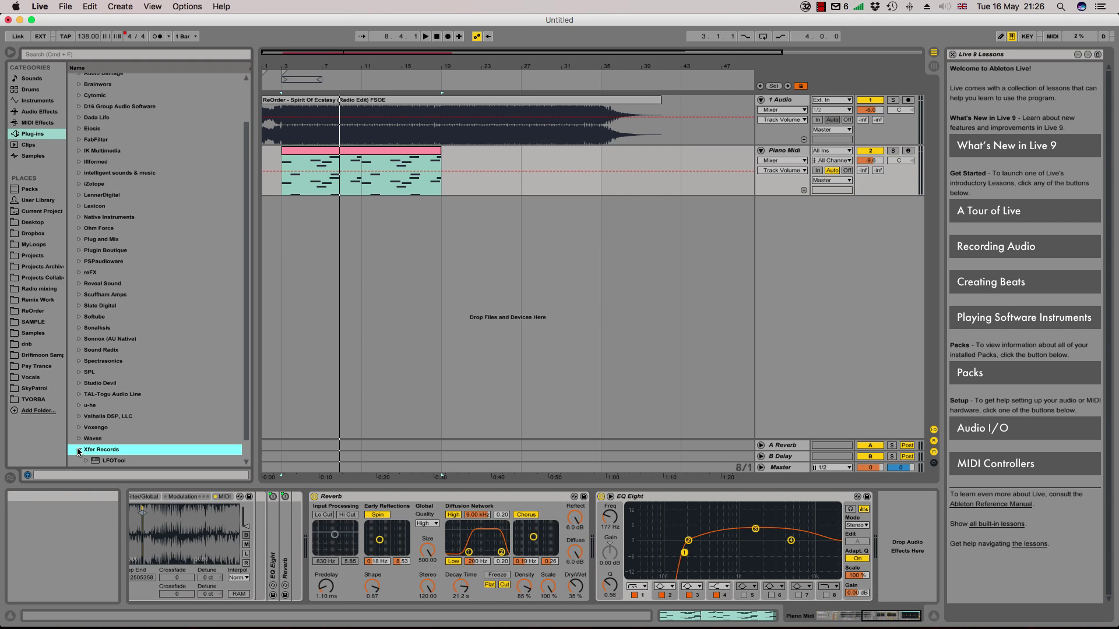
pyautogui.scroll(-1, 153, 432)
pyautogui.moveTo(108, 439); pyautogui.dragTo(883, 530)
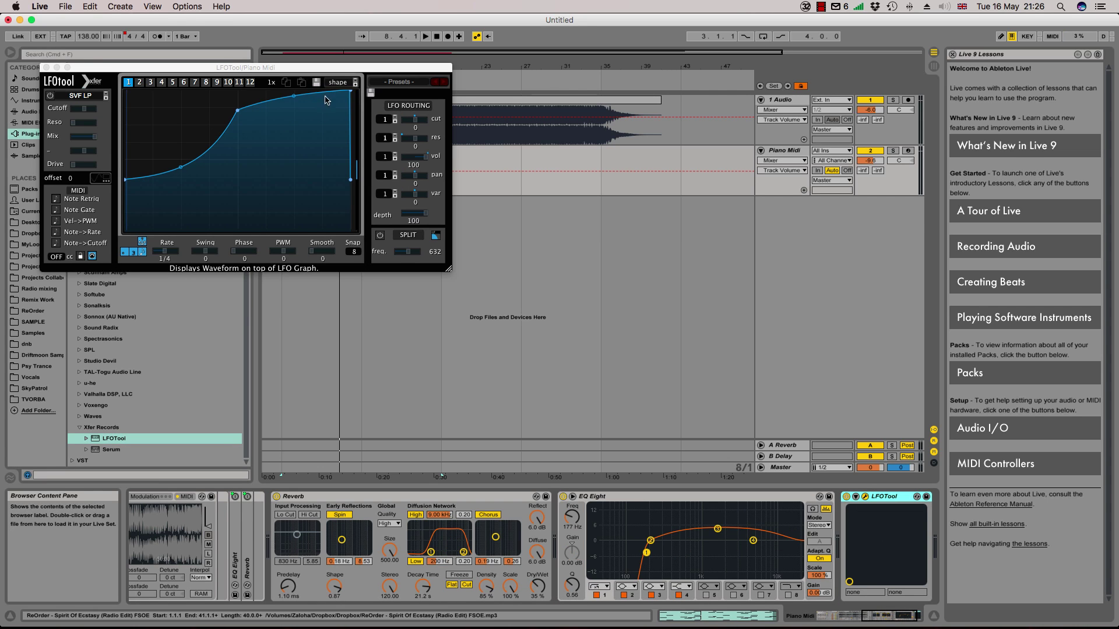
# Solo Piano Midi and, during playback, shift the last peak of LFOTool's curve slightly earlier, closing the plug-in window when done.
pyautogui.click(349, 91)
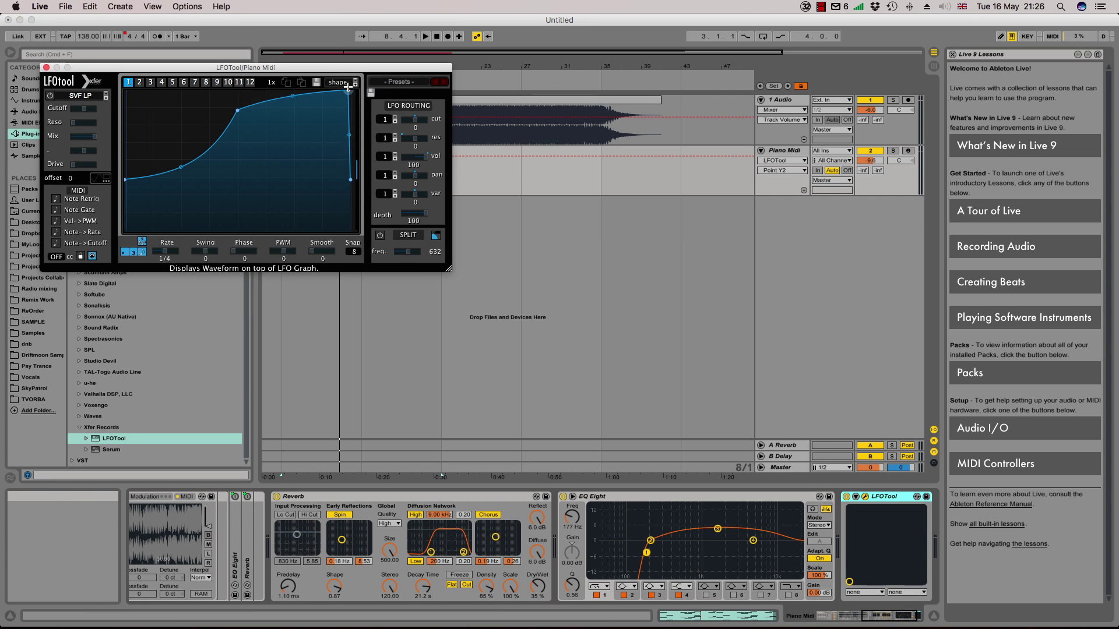
pyautogui.click(893, 150)
pyautogui.press('space')
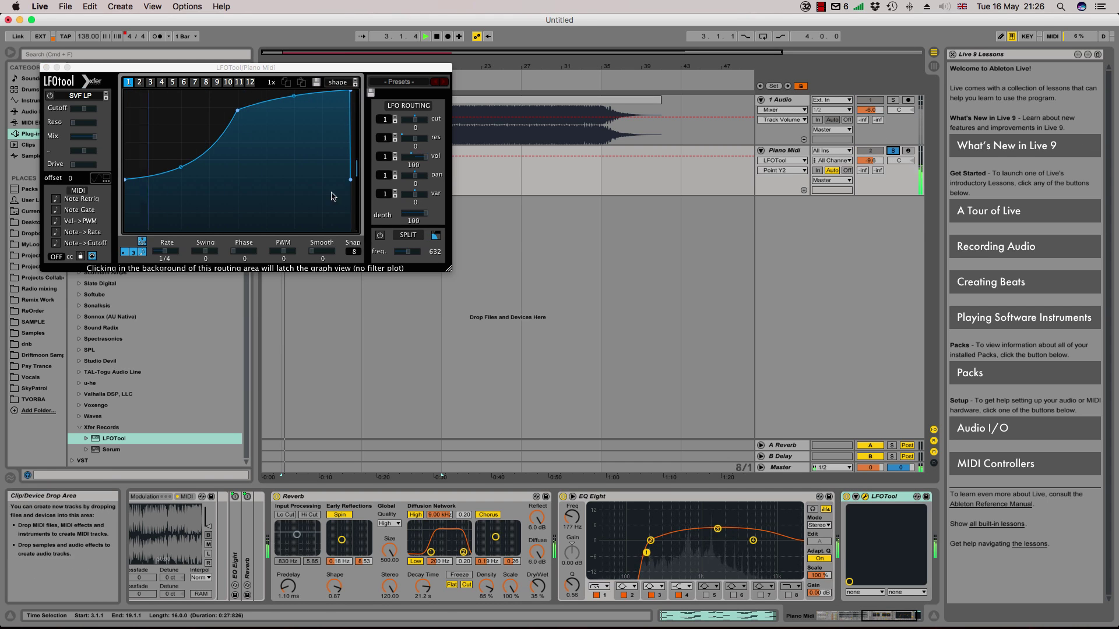
pyautogui.click(348, 89)
pyautogui.moveTo(348, 88); pyautogui.dragTo(346, 87)
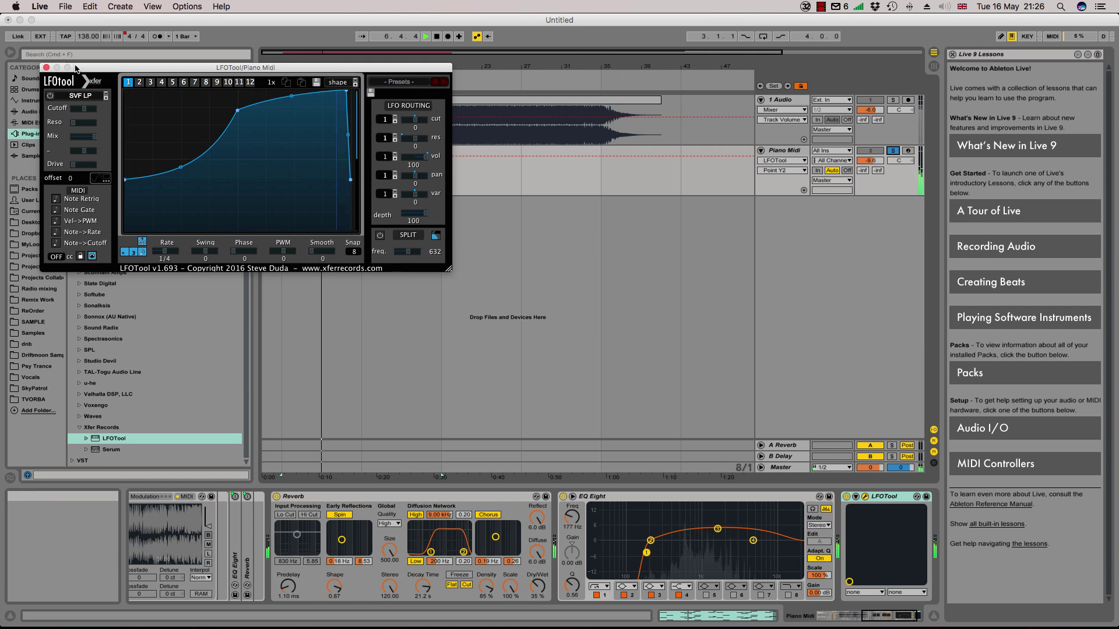
pyautogui.click(46, 67)
# Unsolo Piano Midi, play it with the audio track and raise its volume to about -8.6 dB.
pyautogui.press('space')
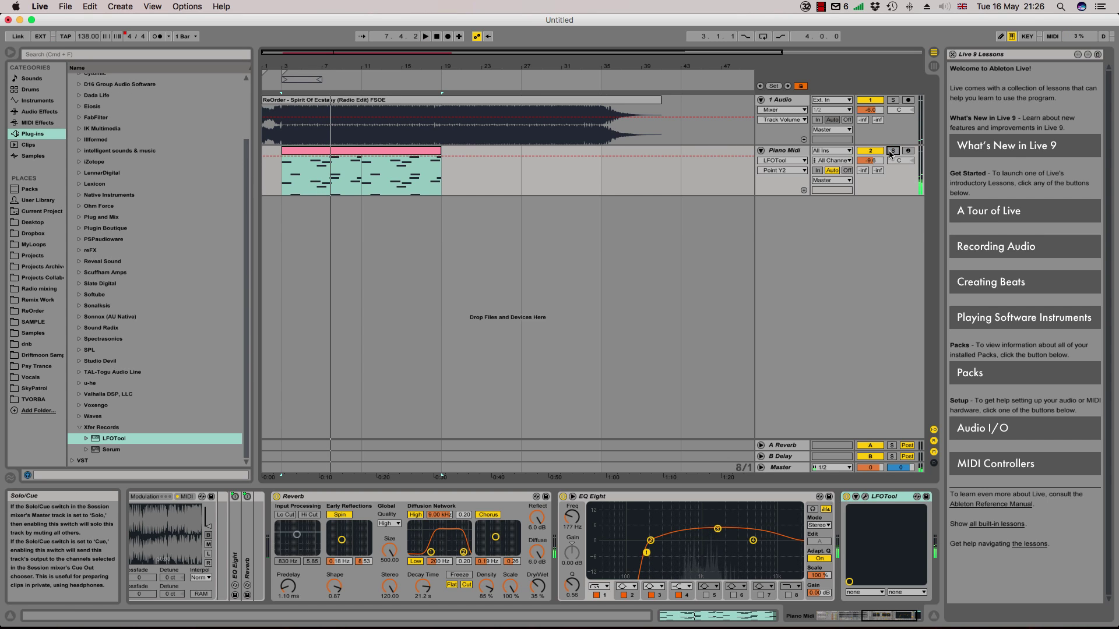
pyautogui.press('space')
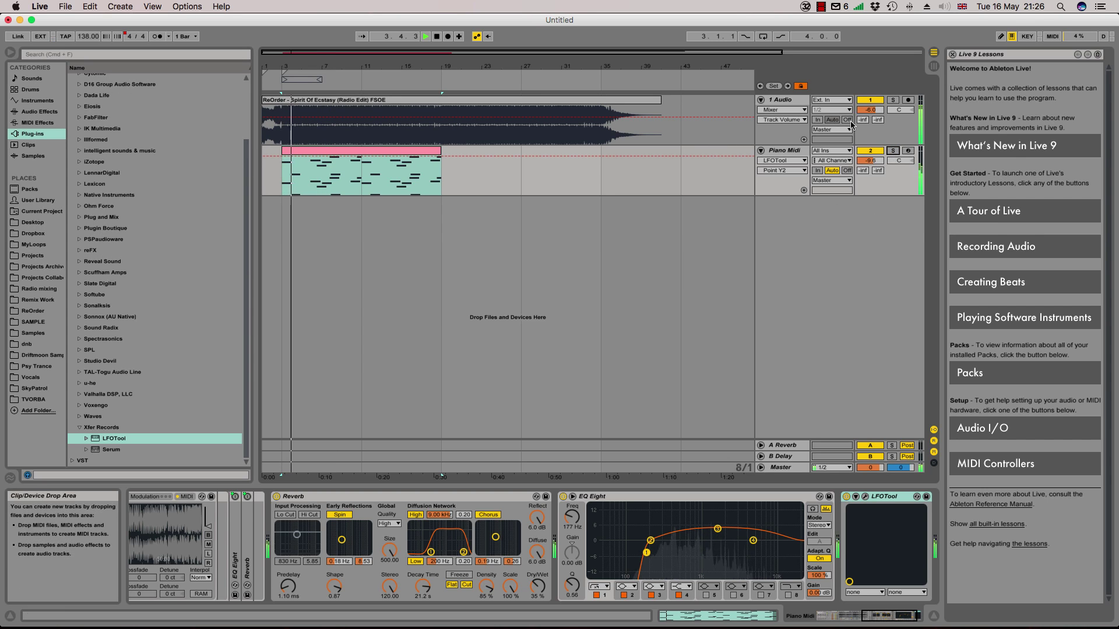
pyautogui.moveTo(871, 167); pyautogui.dragTo(872, 165)
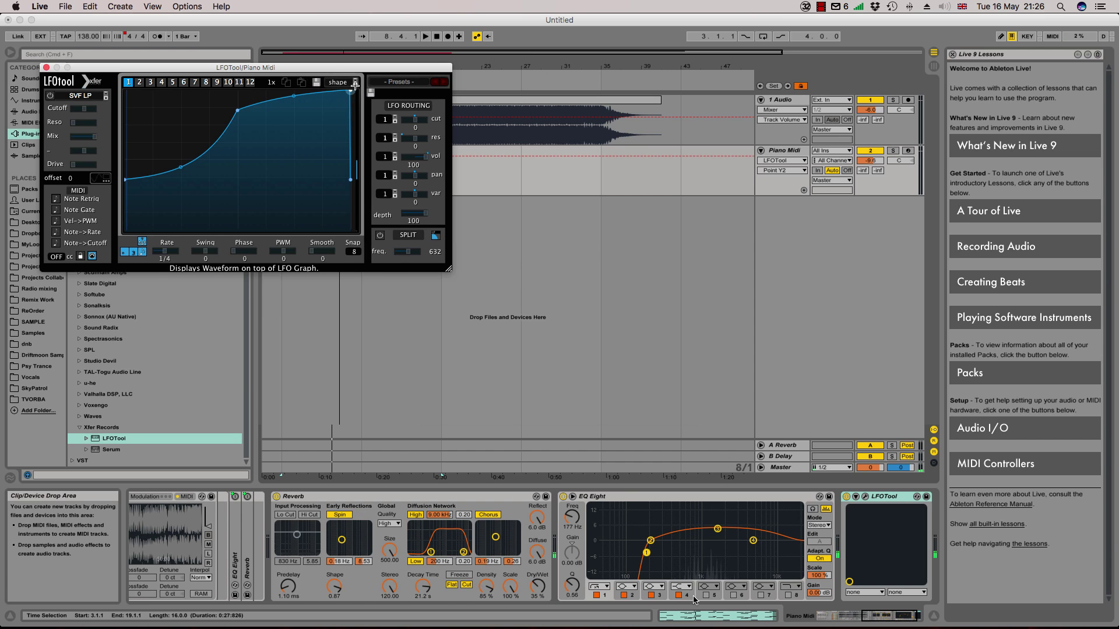
# Raise EQ Eight's low cut frequency, set band 3 to 3.47 kHz at 4.83 dB, and set the Reverb's Decay Time to 23.2 s and Dry/Wet to 36%.
pyautogui.moveTo(648, 556); pyautogui.dragTo(653, 547)
pyautogui.moveTo(719, 530); pyautogui.dragTo(726, 529)
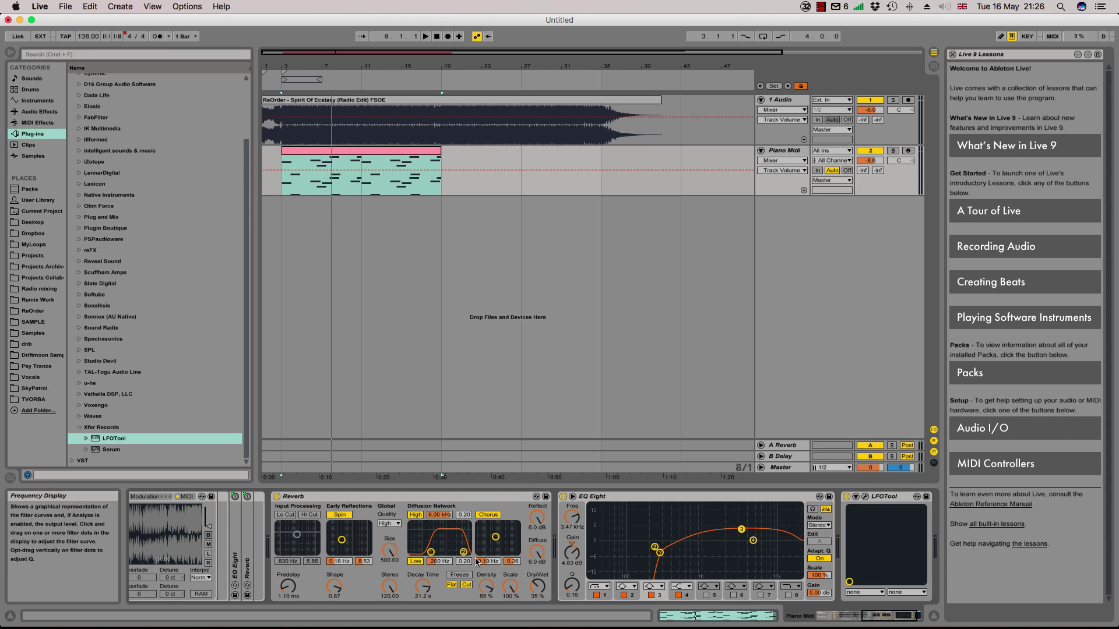
pyautogui.moveTo(423, 586); pyautogui.dragTo(422, 582)
pyautogui.click(541, 595)
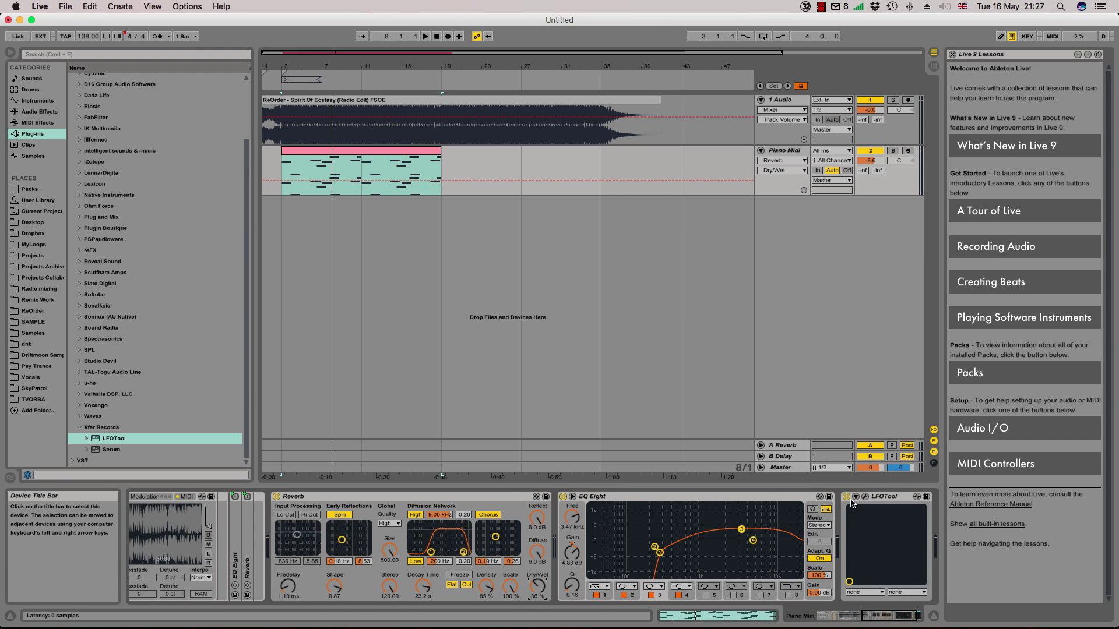
# Add a Glue Compressor at the end of the Piano Midi chain, adjust its Release and set its Threshold to -20 dB.
pyautogui.hscroll(1, 847, 499)
pyautogui.hscroll(2, 313, 176)
pyautogui.click(313, 176)
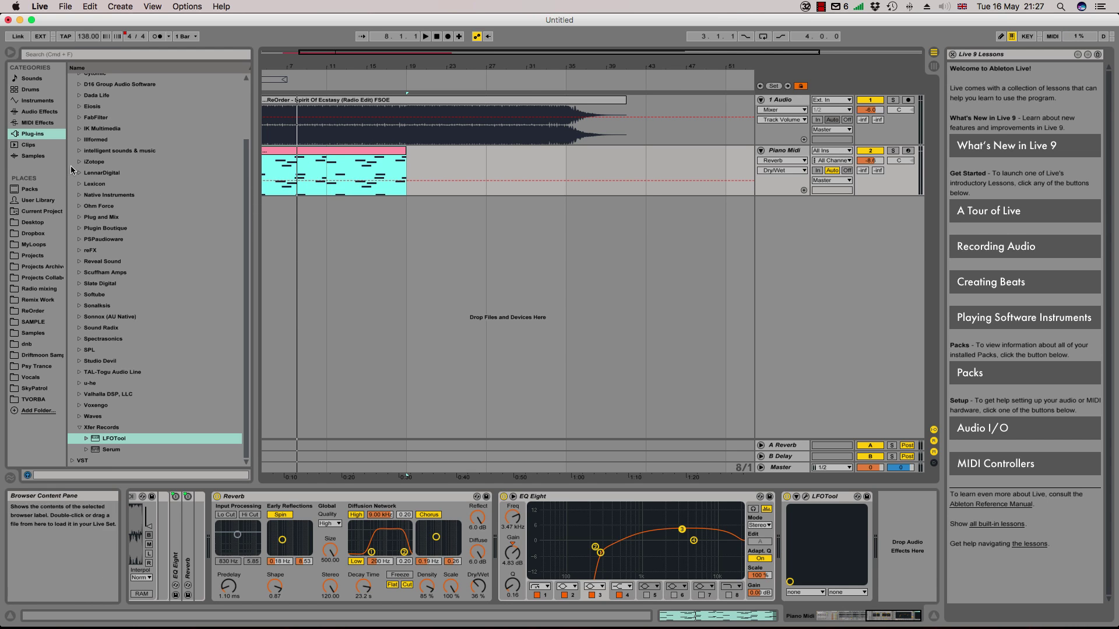
pyautogui.click(40, 111)
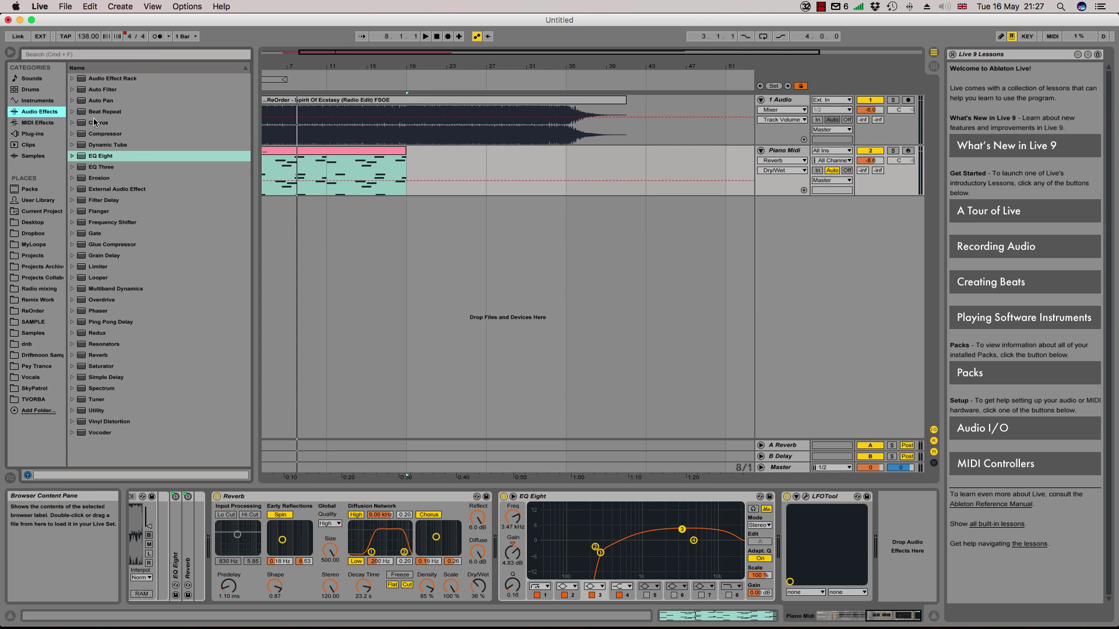
pyautogui.moveTo(86, 248); pyautogui.dragTo(797, 535)
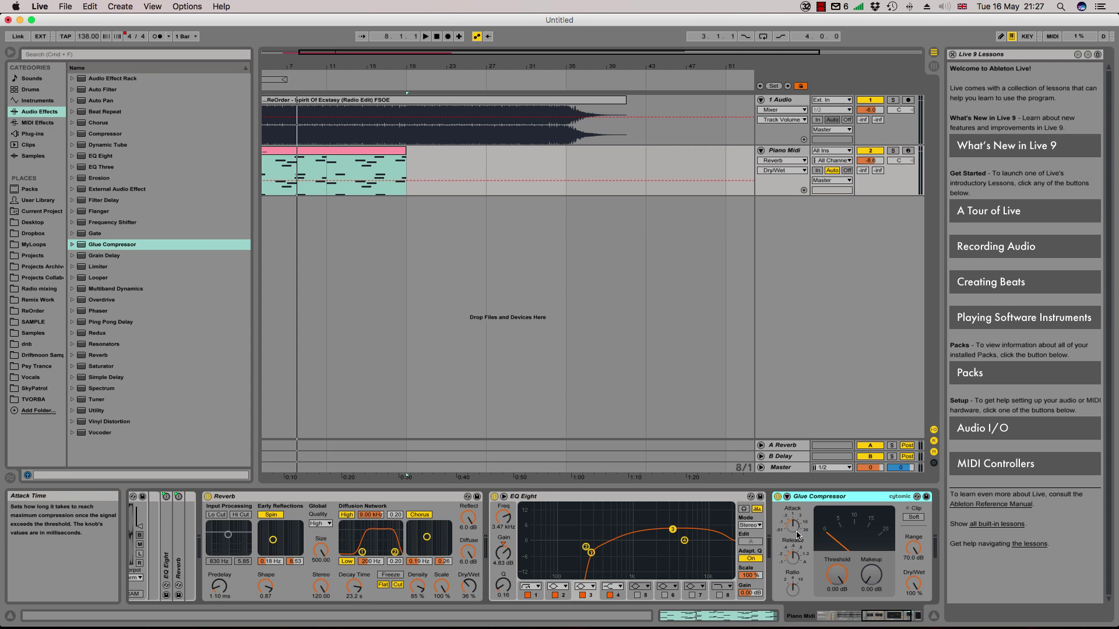
pyautogui.click(790, 560)
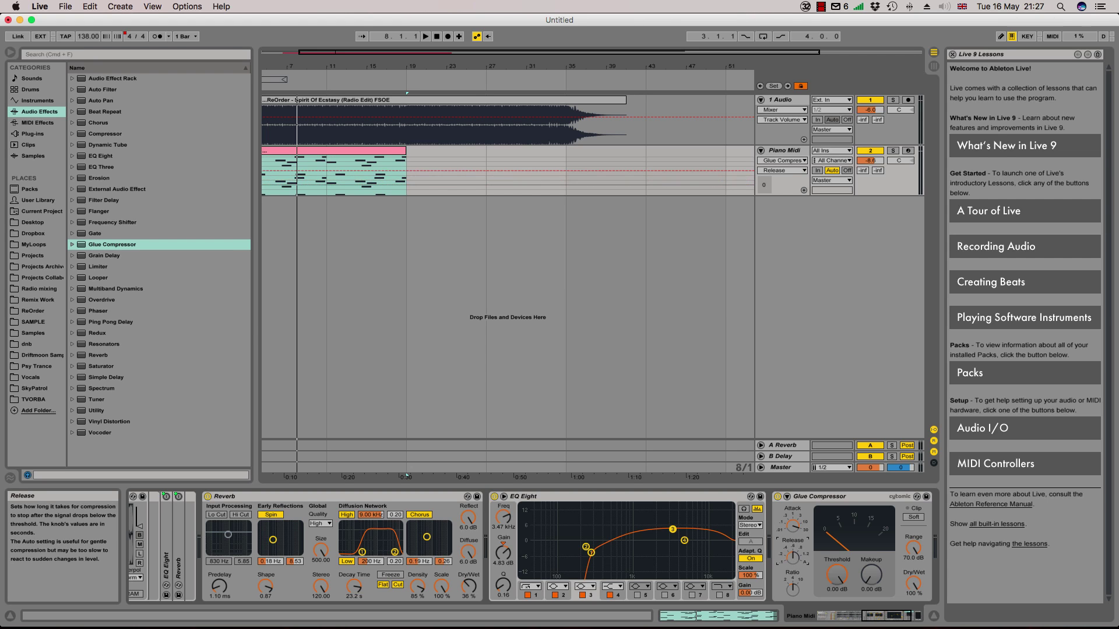
pyautogui.moveTo(844, 577); pyautogui.dragTo(844, 601)
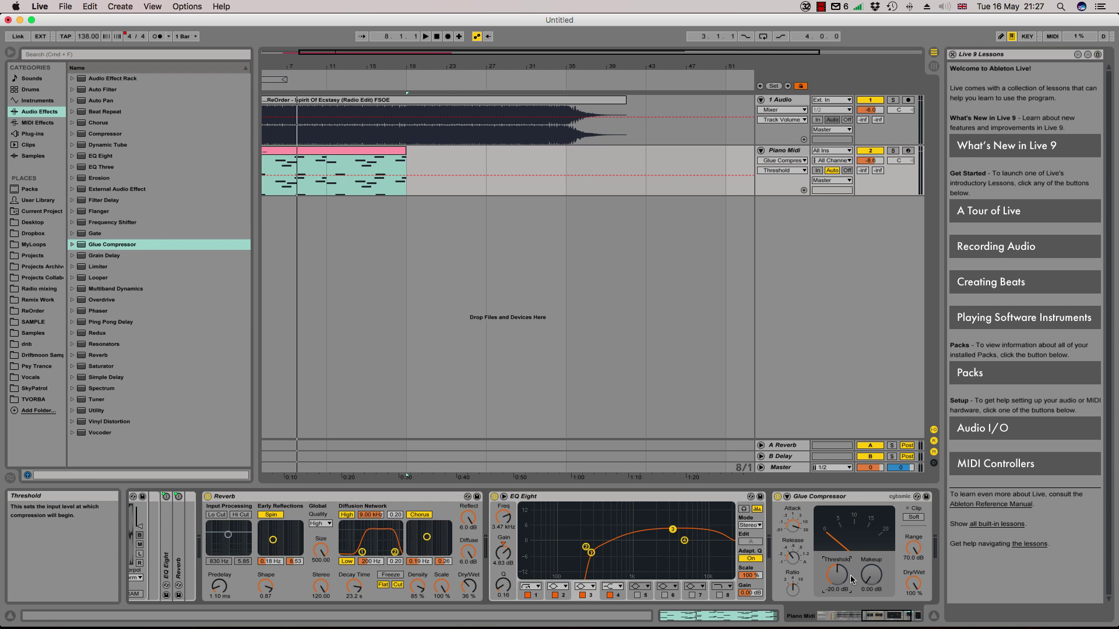
# With Piano Midi soloed and playing, set the Glue Compressor's Threshold to -26.7 dB and Makeup to 3.97 dB, and raise its Ratio.
pyautogui.click(892, 150)
pyautogui.press('space')
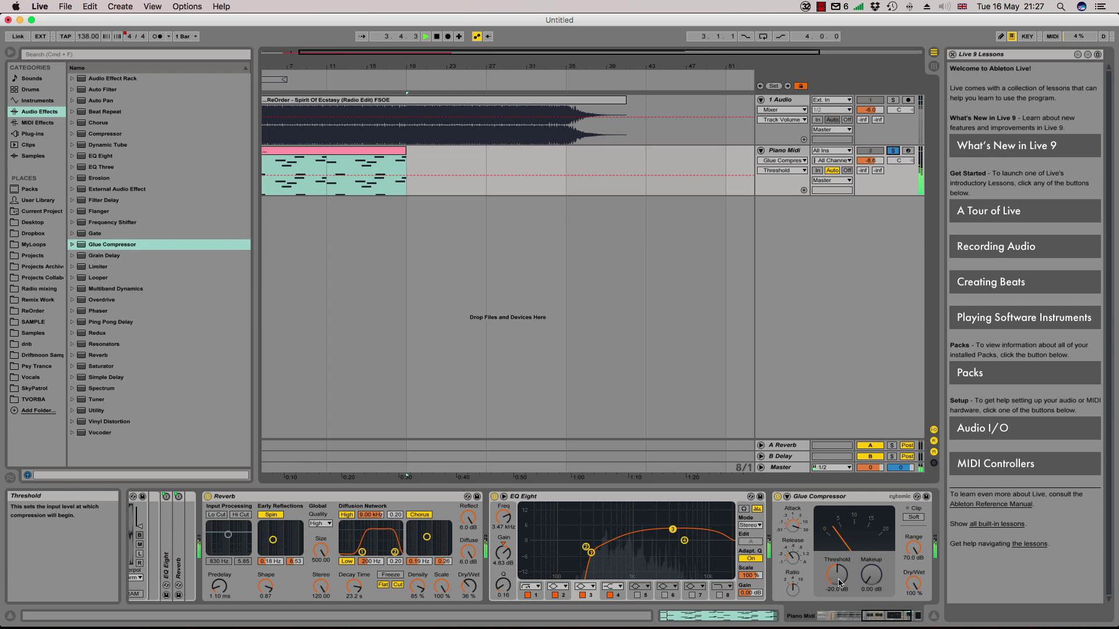
pyautogui.moveTo(837, 581); pyautogui.dragTo(839, 582)
pyautogui.click(777, 496)
pyautogui.click(777, 496)
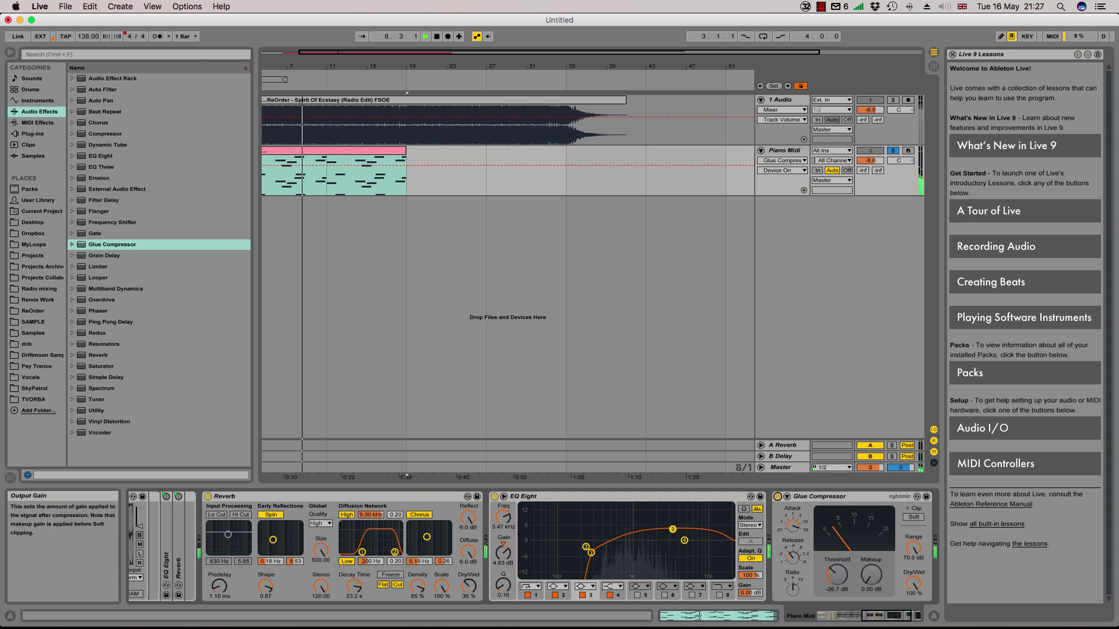
pyautogui.moveTo(871, 576); pyautogui.dragTo(874, 571)
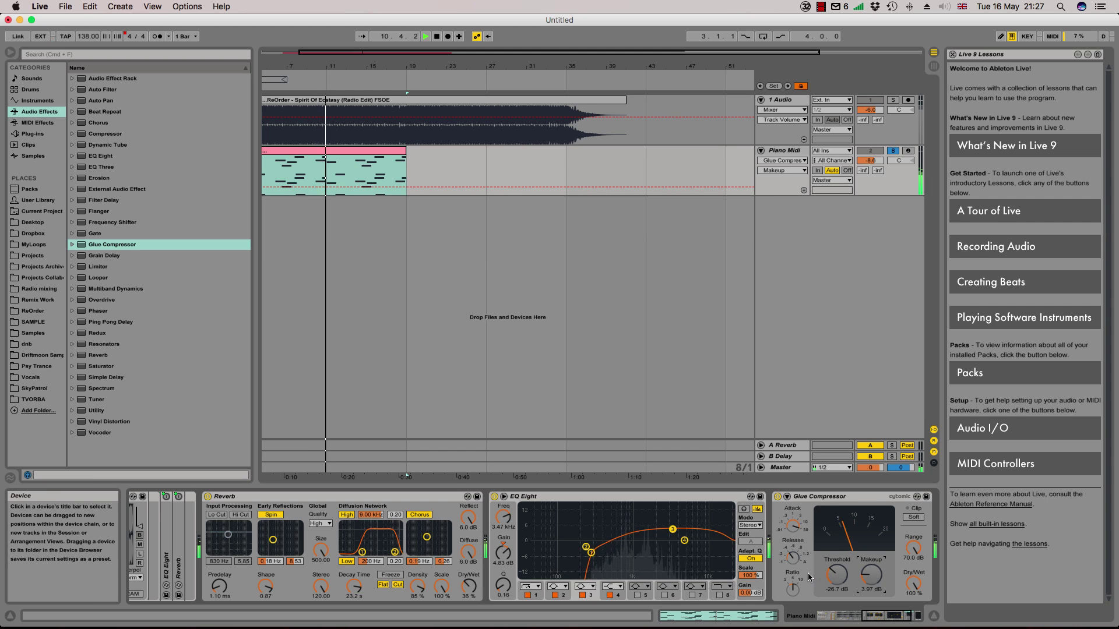
pyautogui.click(791, 590)
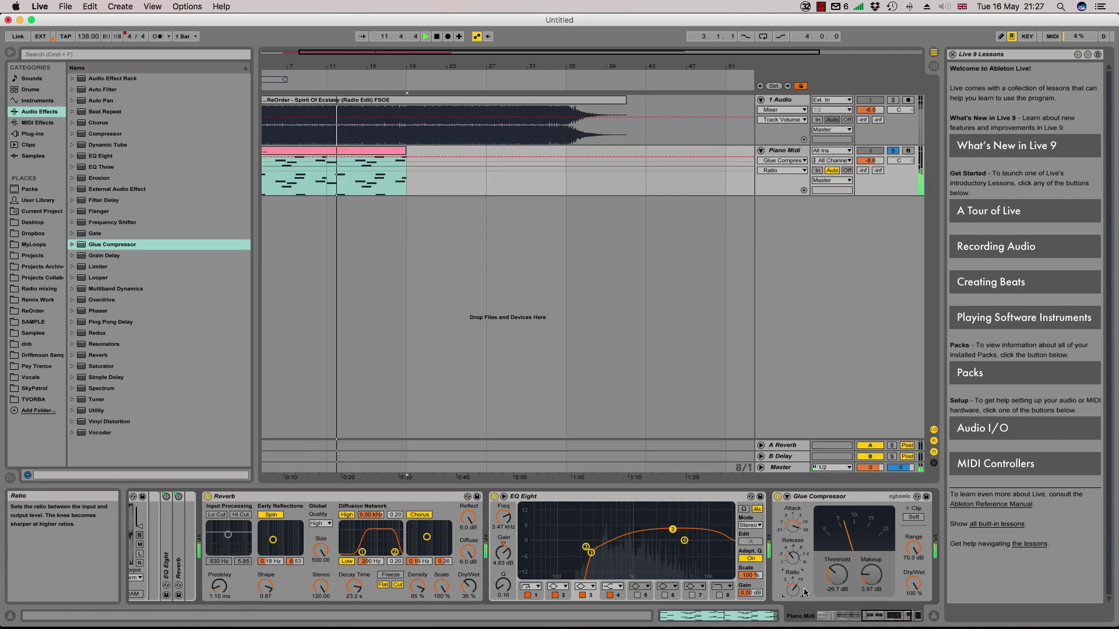
pyautogui.press('space')
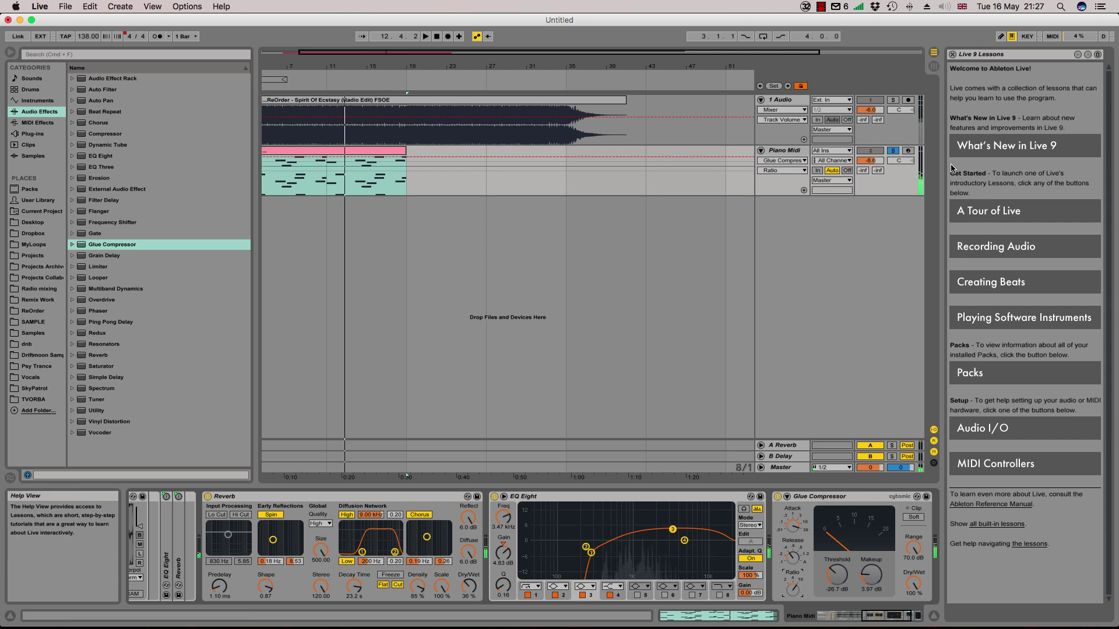
# Unsolo Piano Midi and, with the mix playing, set its volume to -6.3 dB and the Glue Compressor's Threshold to about -24.8 dB and Makeup to 5.08 dB.
pyautogui.click(892, 150)
pyautogui.press('space')
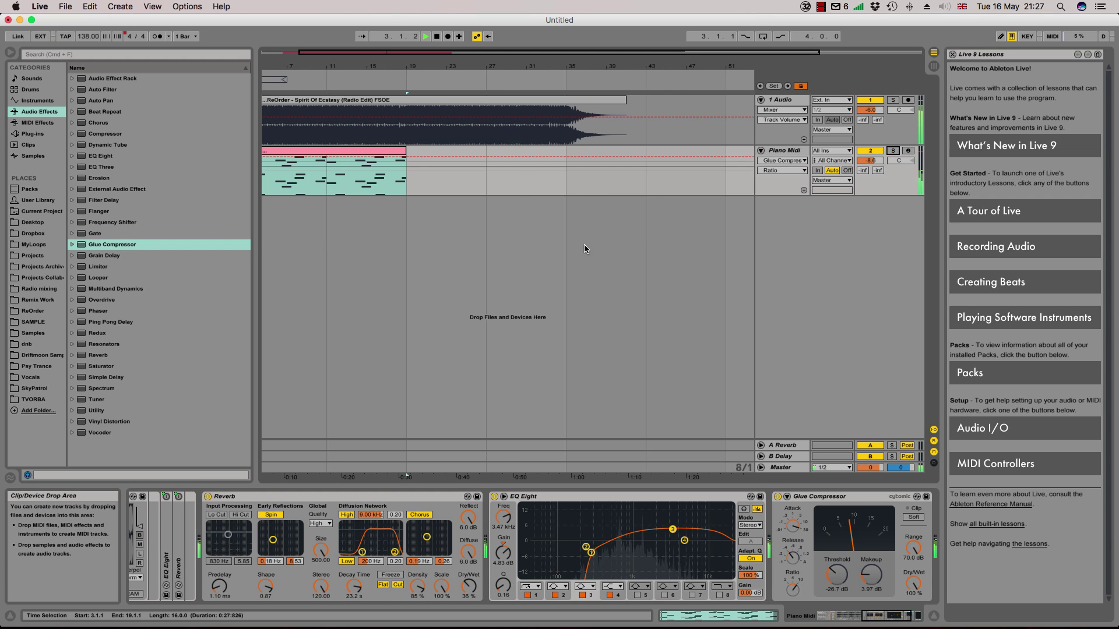
pyautogui.click(870, 160)
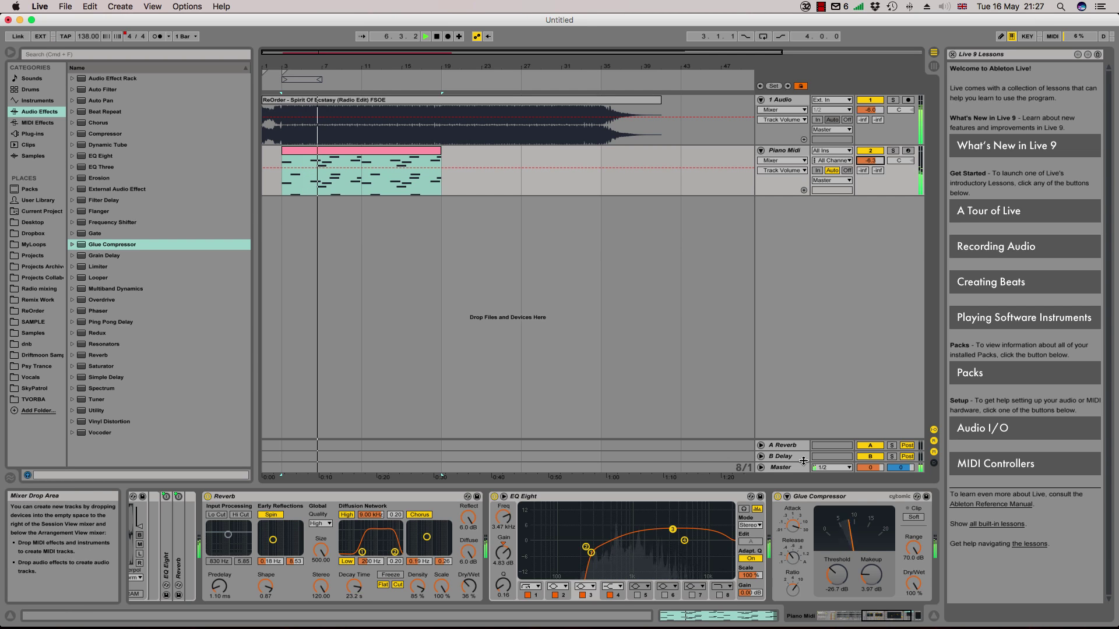
pyautogui.moveTo(834, 581); pyautogui.dragTo(874, 577)
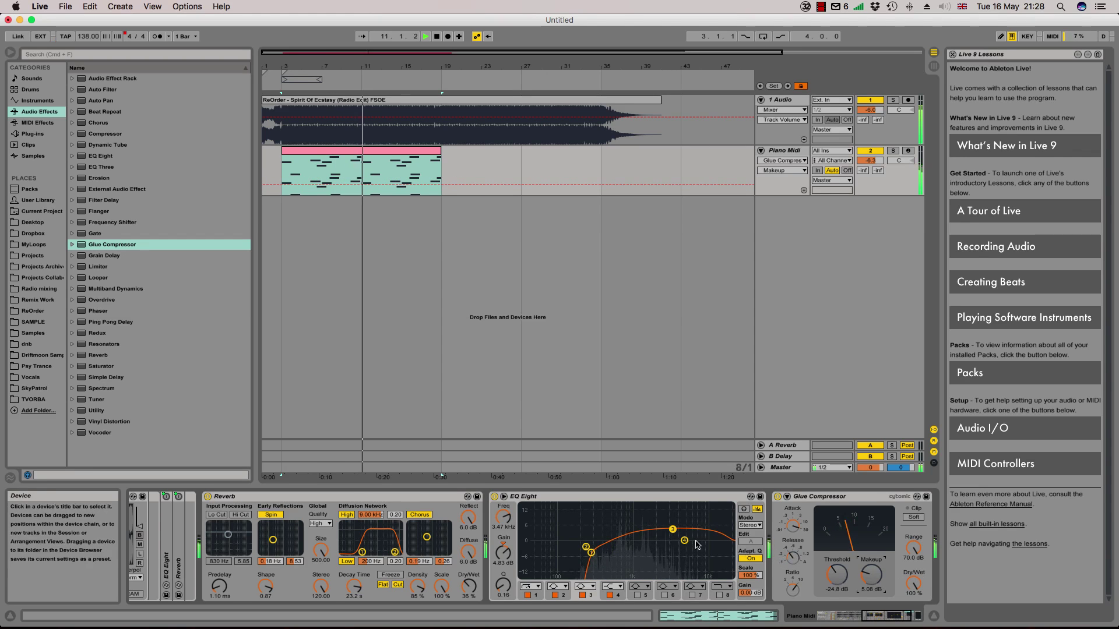
# Shift EQ Eight's band 3 slightly lower, set band 2 to 612 Hz at 0.87 dB, and set the Reverb's Dry/Wet to 33% and Decay Time to 19.3 s.
pyautogui.moveTo(673, 530); pyautogui.dragTo(668, 529)
pyautogui.moveTo(585, 548); pyautogui.dragTo(617, 539)
pyautogui.moveTo(467, 579); pyautogui.dragTo(475, 595)
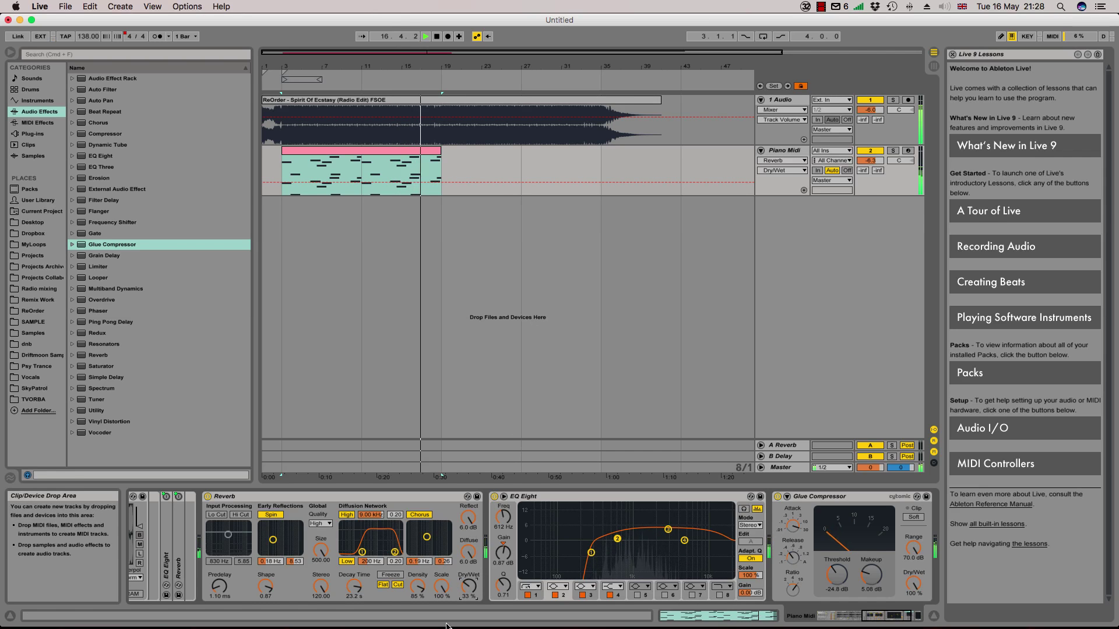
pyautogui.moveTo(354, 586); pyautogui.dragTo(353, 592)
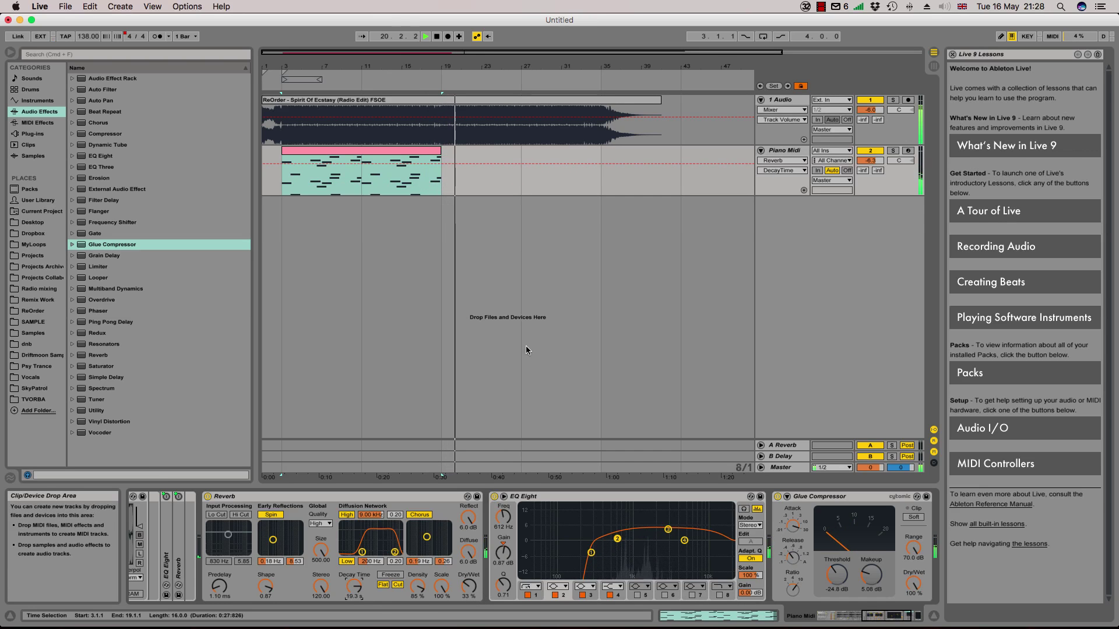
# Raise the Piano Midi track's volume to about -5.8 dB, select its clip and stop playback.
pyautogui.click(870, 160)
pyautogui.moveTo(870, 160); pyautogui.dragTo(871, 157)
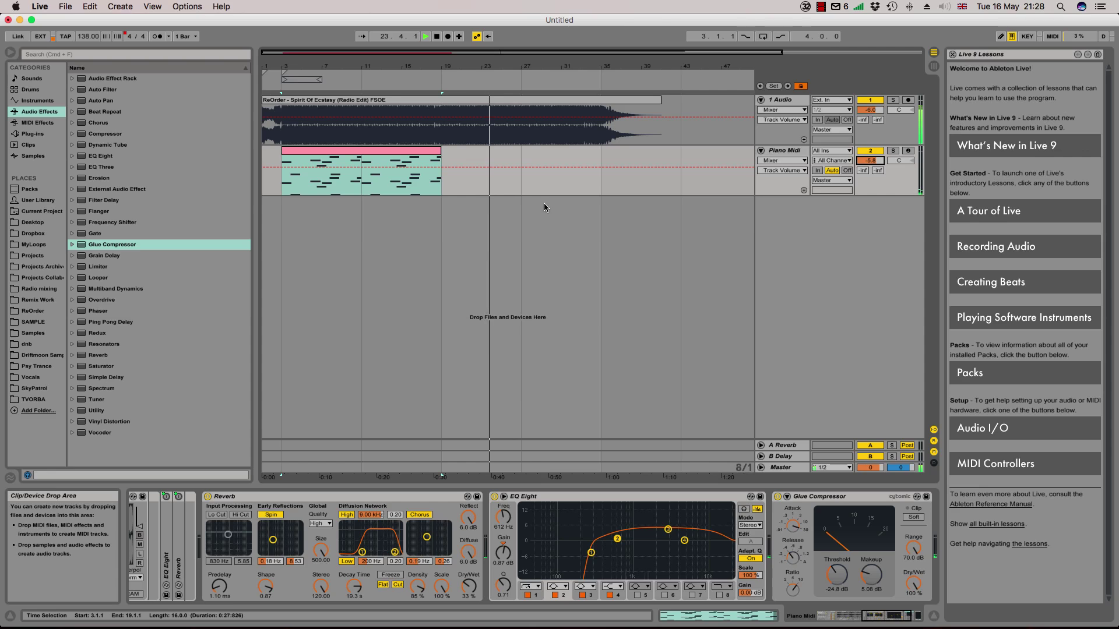
pyautogui.click(399, 152)
pyautogui.press('space')
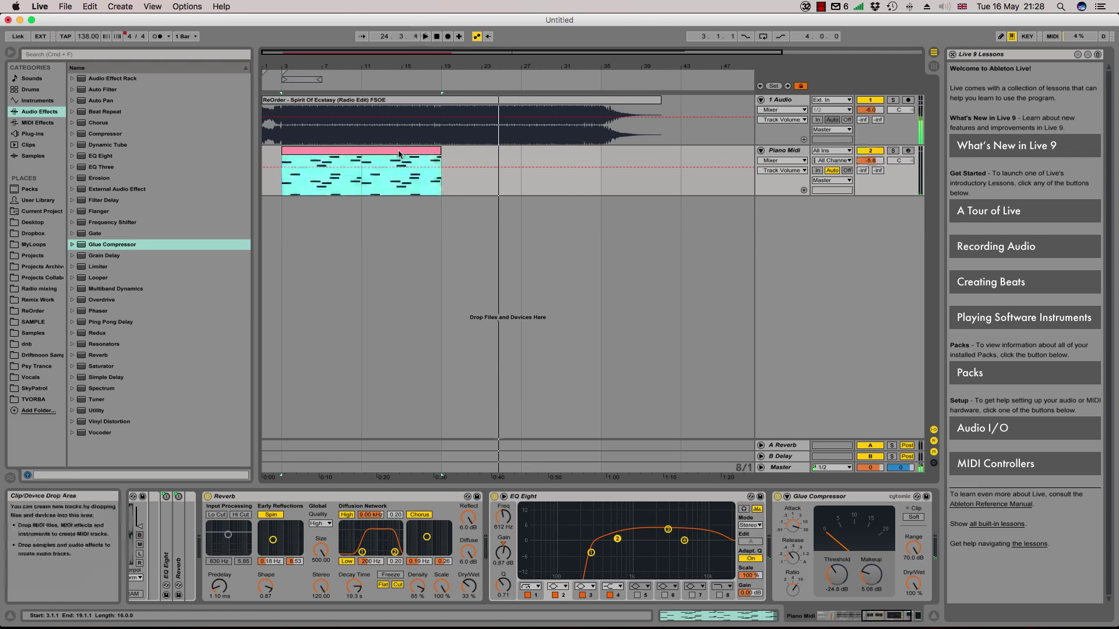